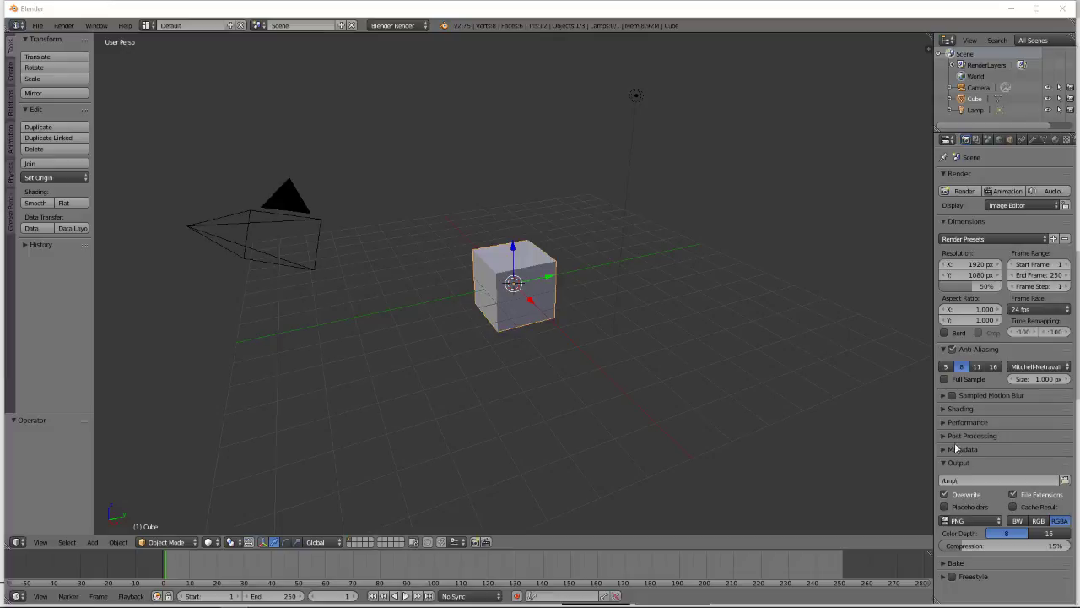
Delete the default cube from the scene.
key("x")
left_click(500, 293)
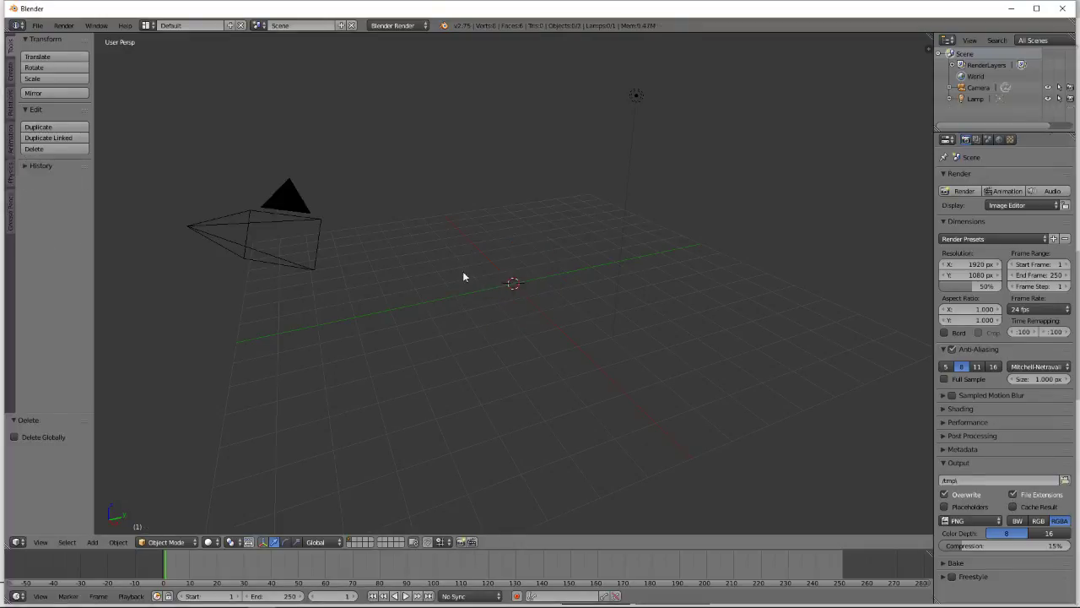
middle_click_drag(508, 327, 477, 324)
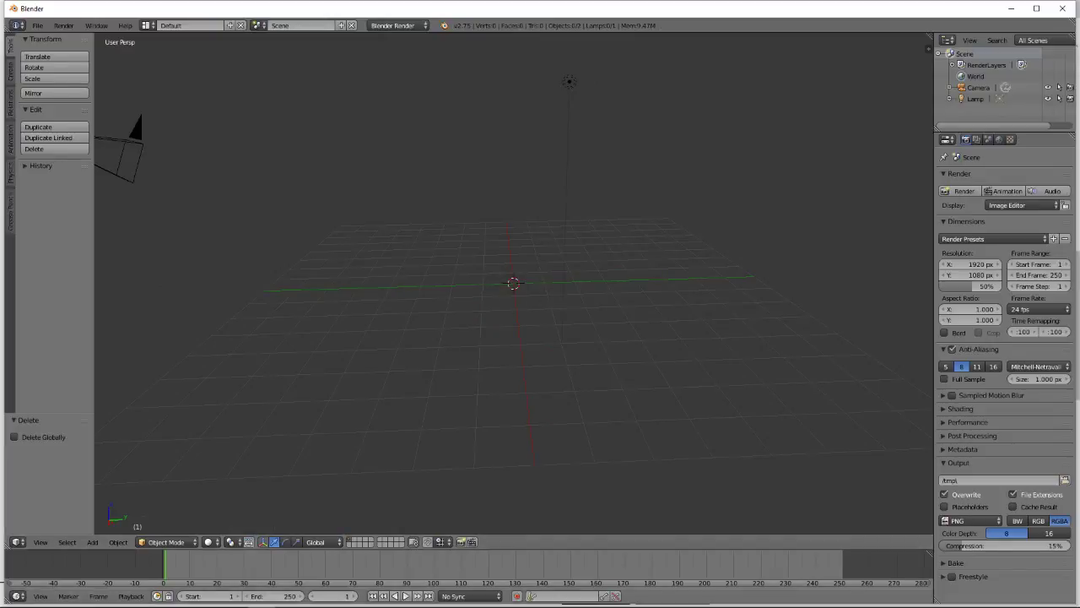
Switch to Sticky Notes, move the 3D Text note in among the other notes, and return to Blender.
mouse_move(363, 601)
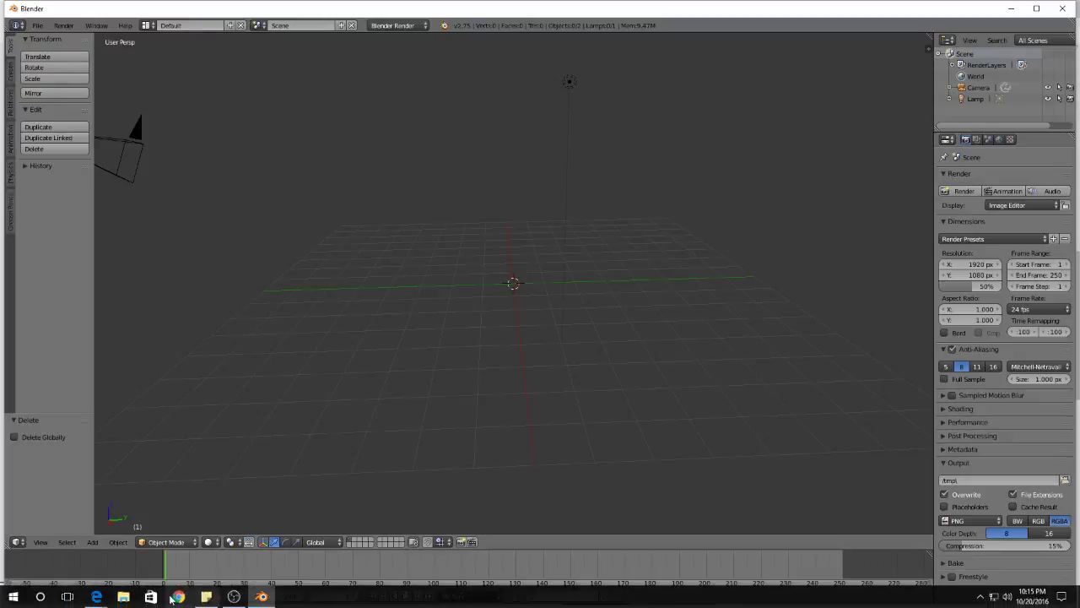
left_click(206, 600)
left_click_drag(899, 65, 537, 267)
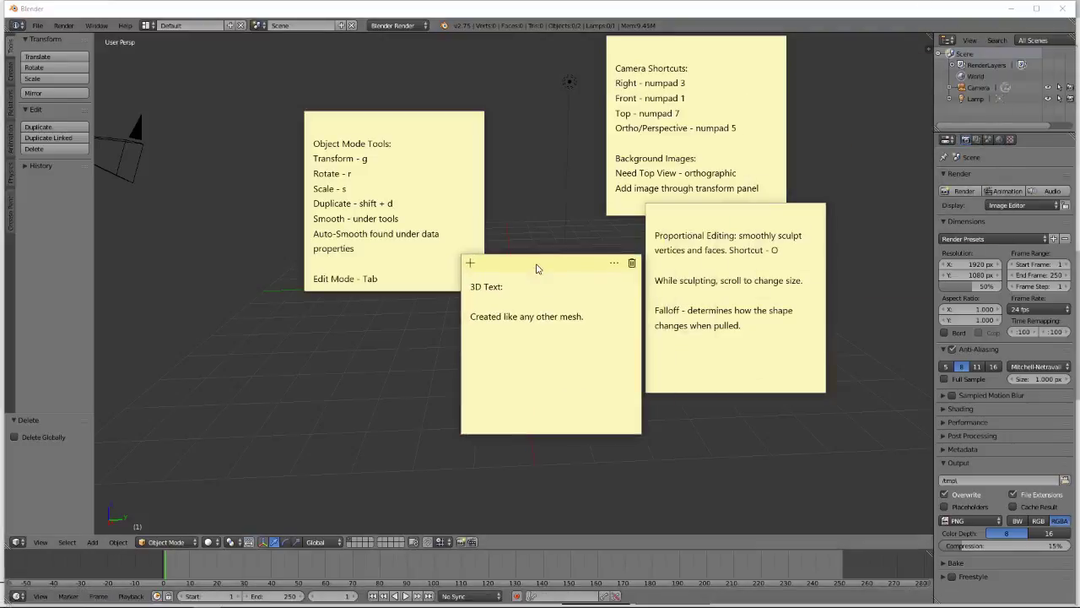
left_click(617, 322)
left_click(391, 355)
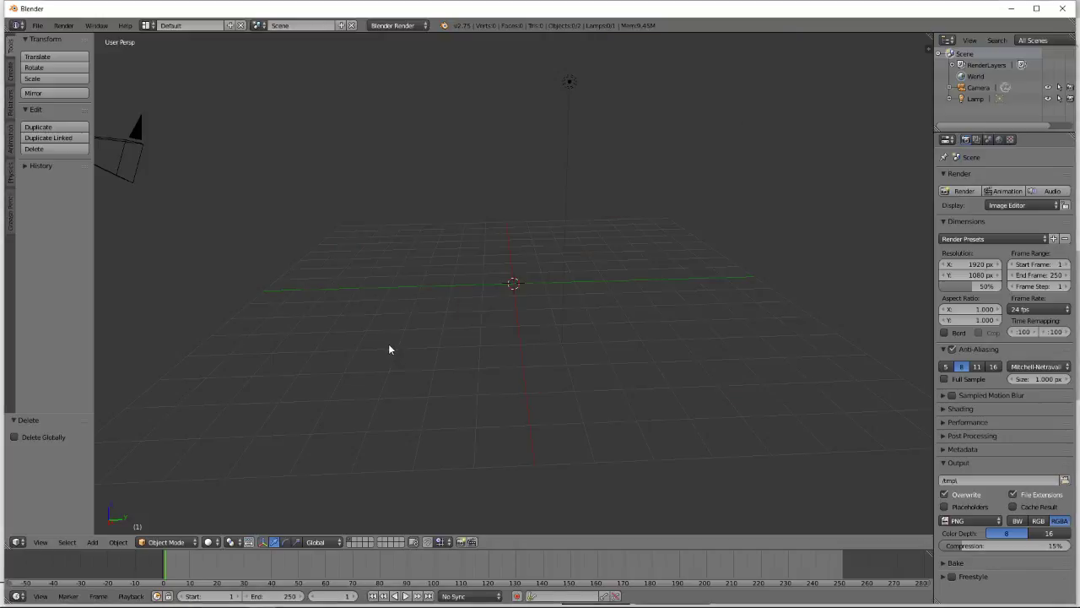
Add a text object at the scene's origin.
key("shift+a")
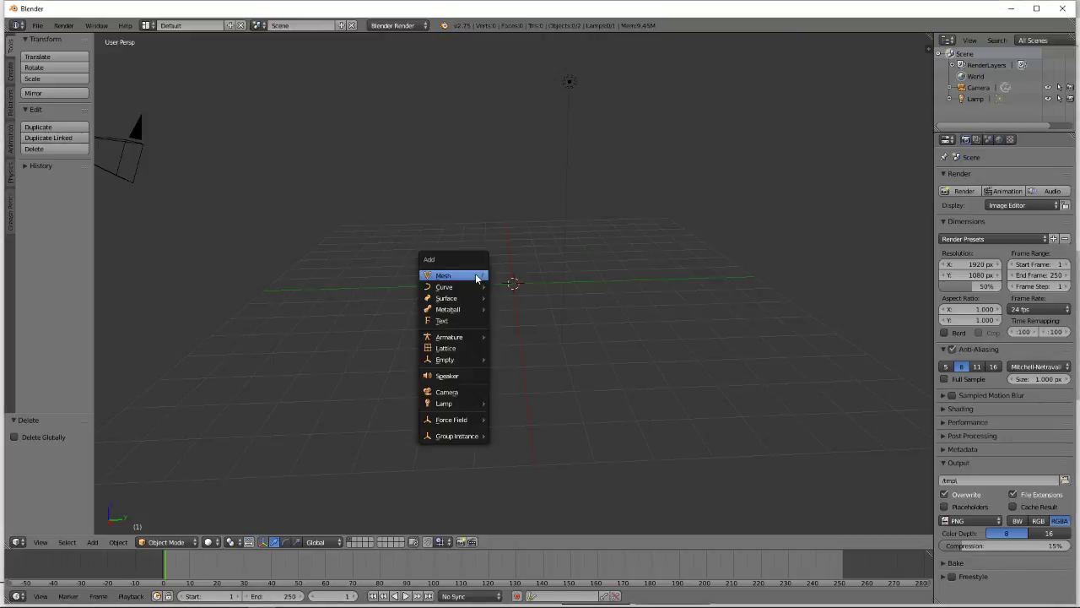
mouse_move(475, 277)
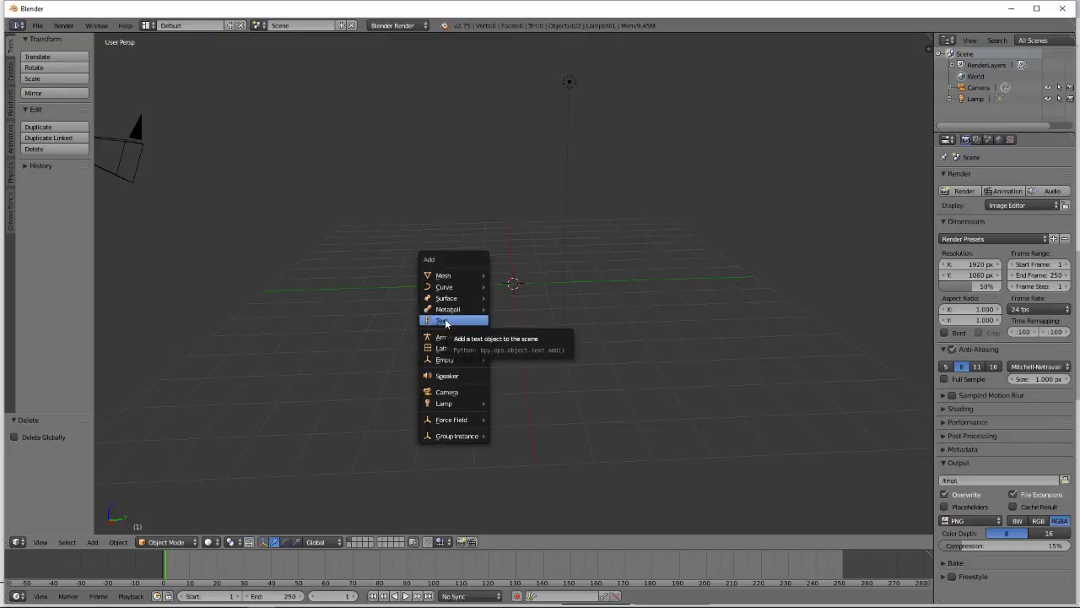
left_click(447, 322)
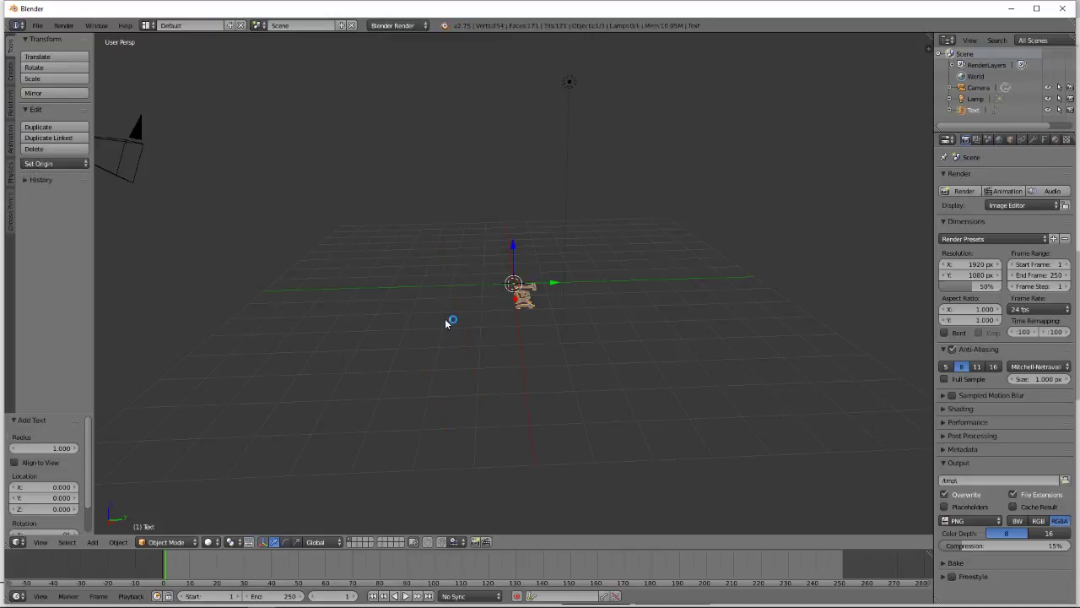
key("KP_7")
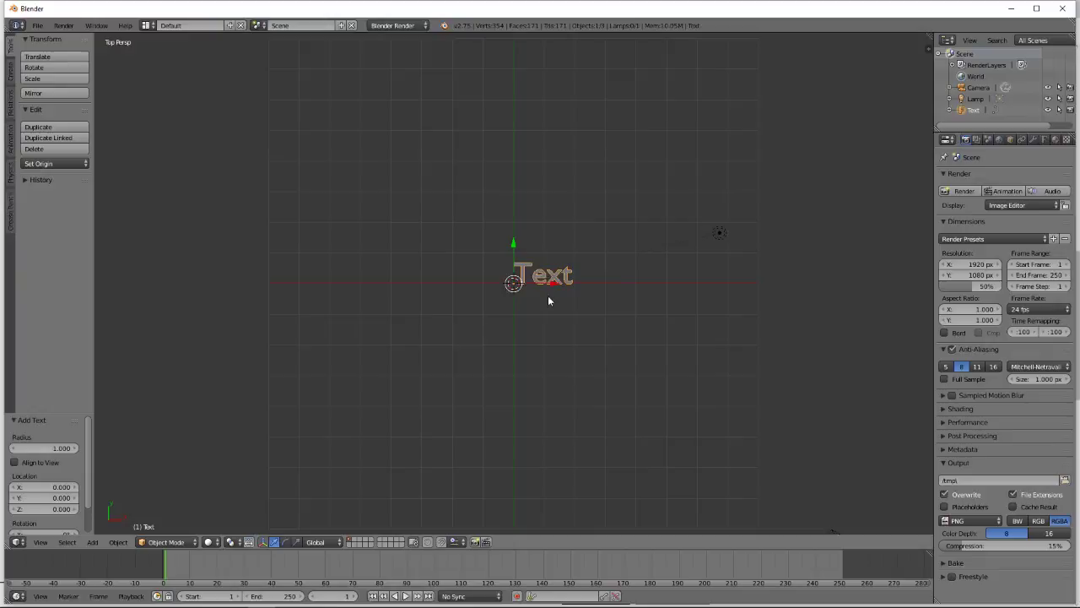
middle_click_drag(547, 301, 469, 202)
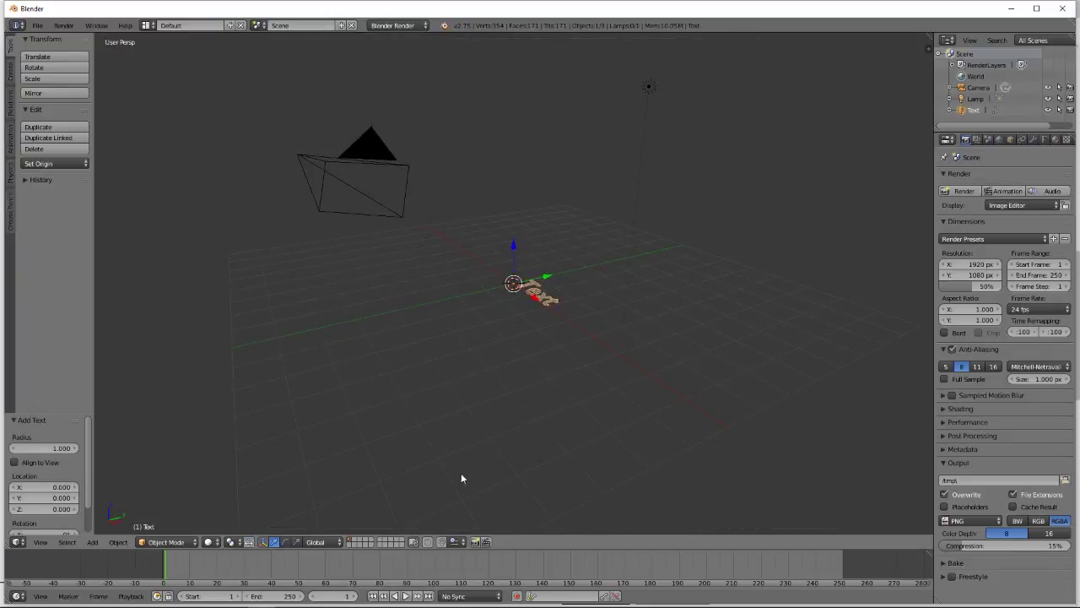
Rotate the text upright, turn it about 28.5° around Z to face the camera, and scale it up about 2.37 times.
left_click(285, 542)
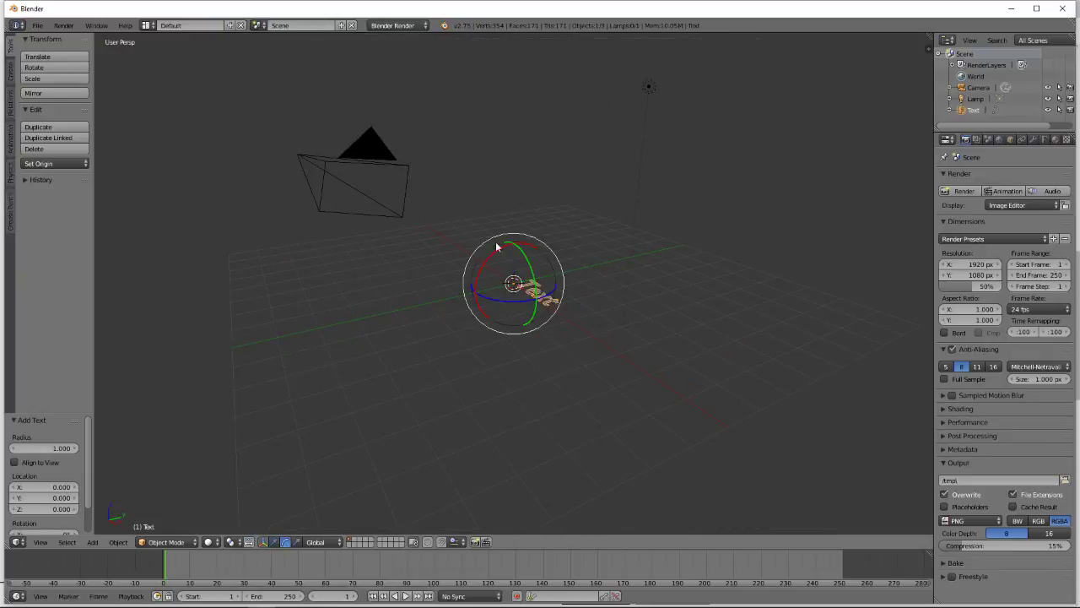
left_click_drag(491, 258, 535, 319)
key("s")
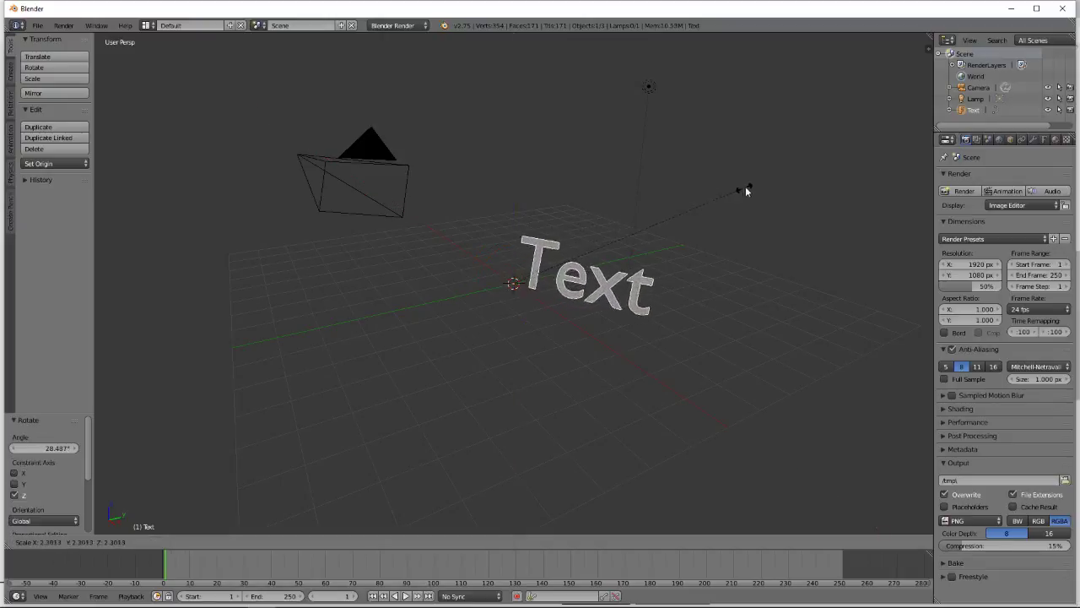
left_click(745, 187)
key("KP_0")
key("KP_0")
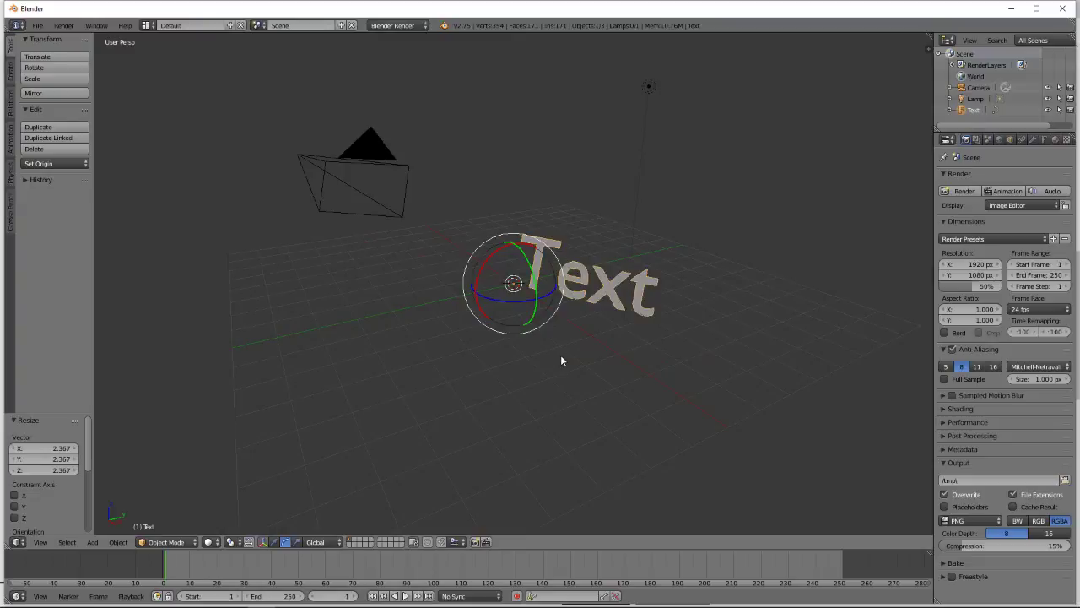
left_click(273, 542)
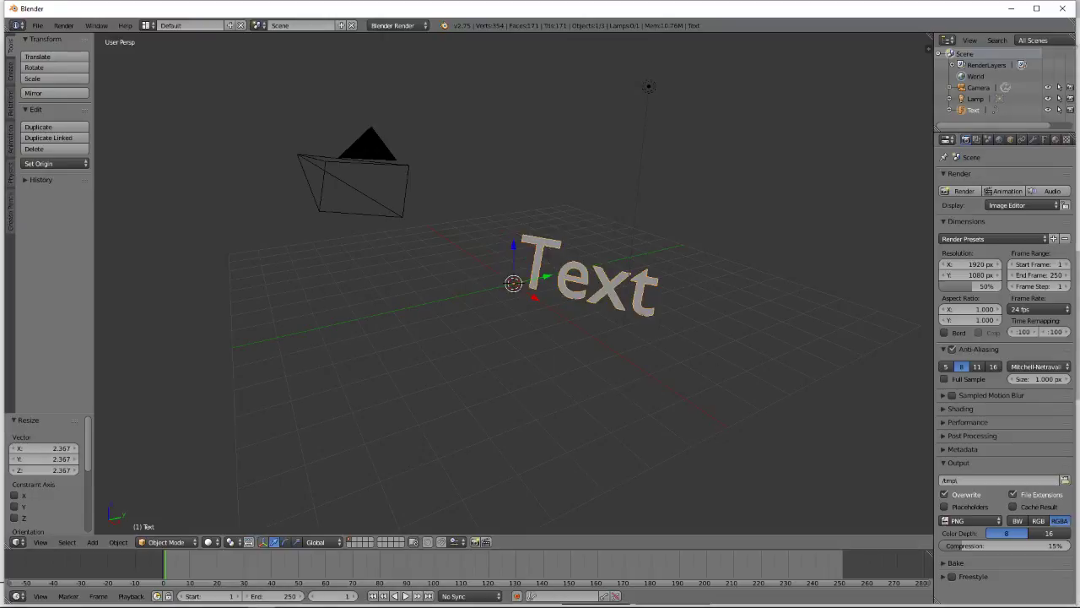
Replace the text object's default wording with "Hello!" in Edit Mode.
right_click(601, 287)
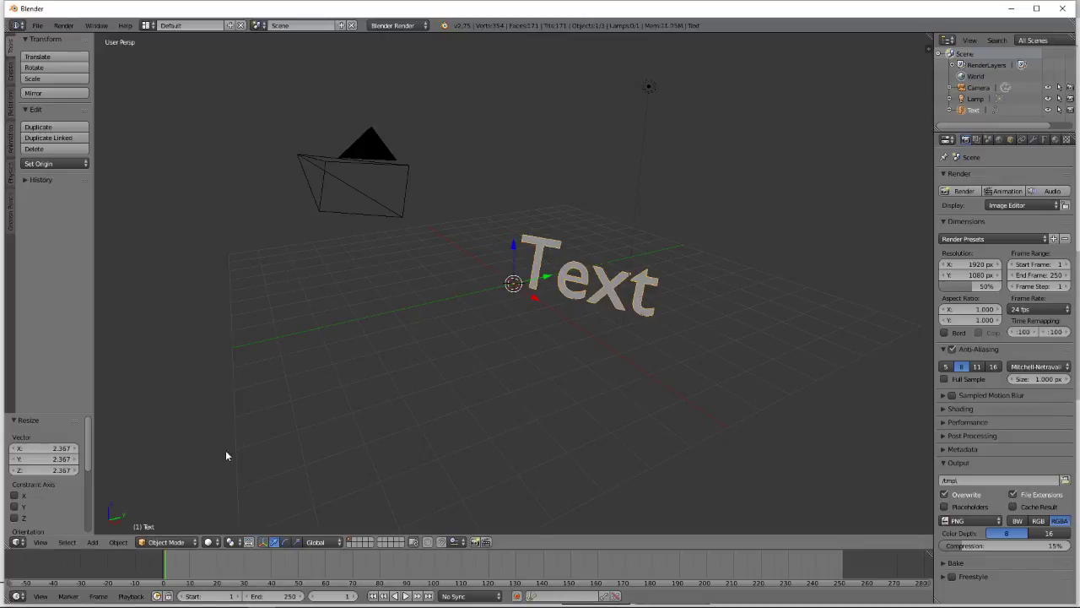
left_click(166, 542)
left_click(168, 516)
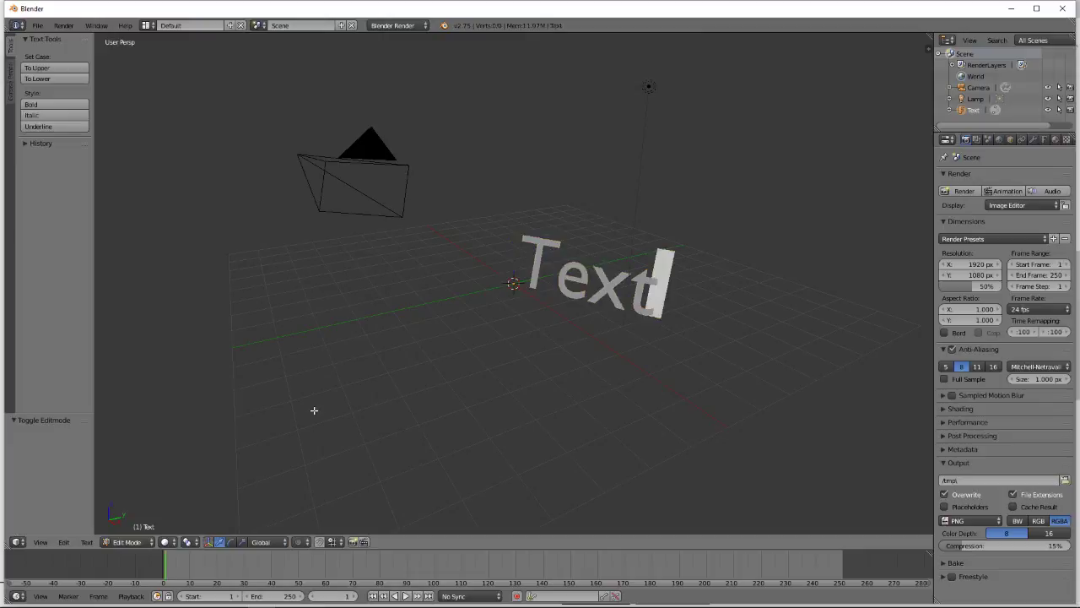
key("BackSpace")
key("BackSpace")
key("BackSpace")
key("BackSpace")
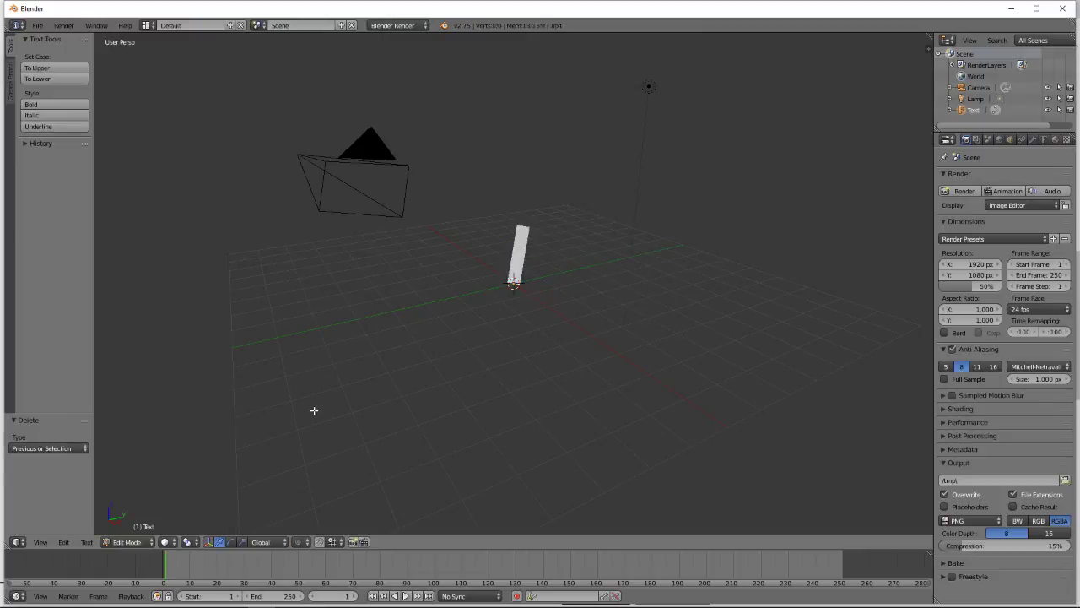
type("Hello!")
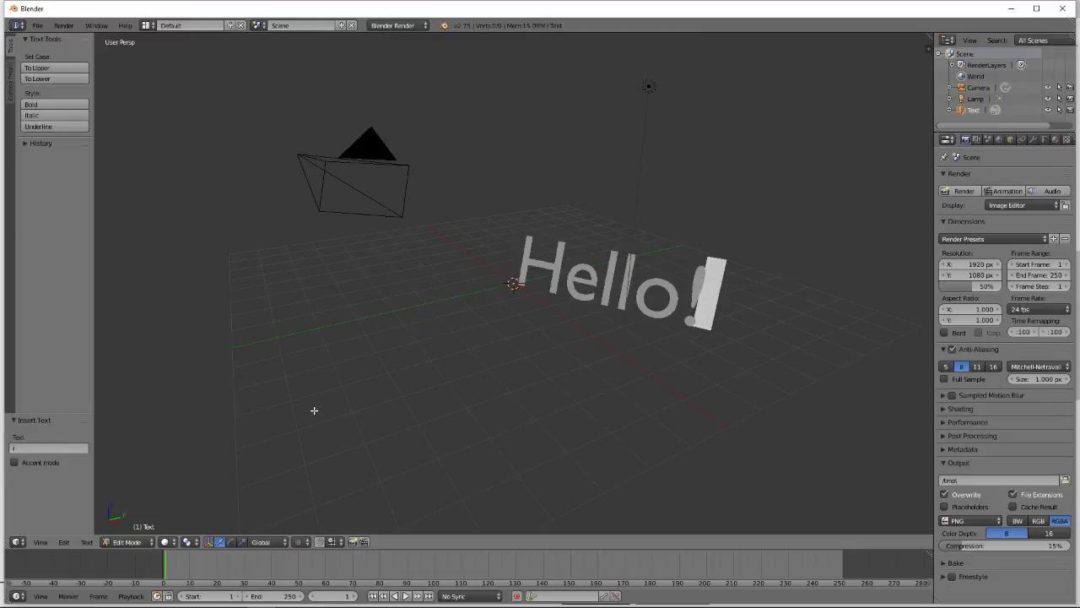
type("0")
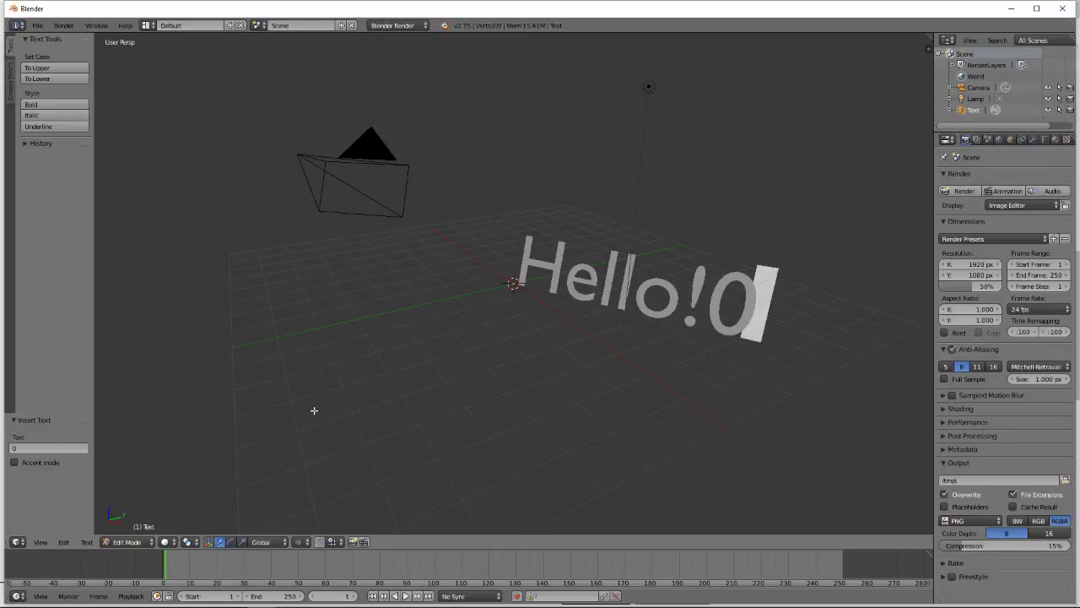
key("BackSpace")
key("Return")
type("0")
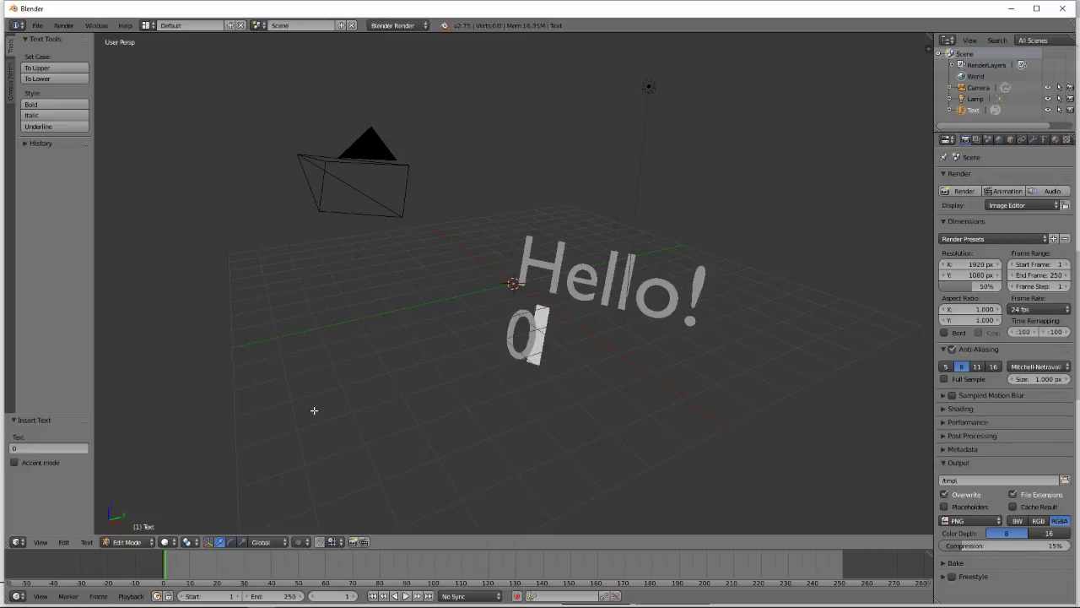
key("F12")
key("Escape")
key("BackSpace")
key("BackSpace")
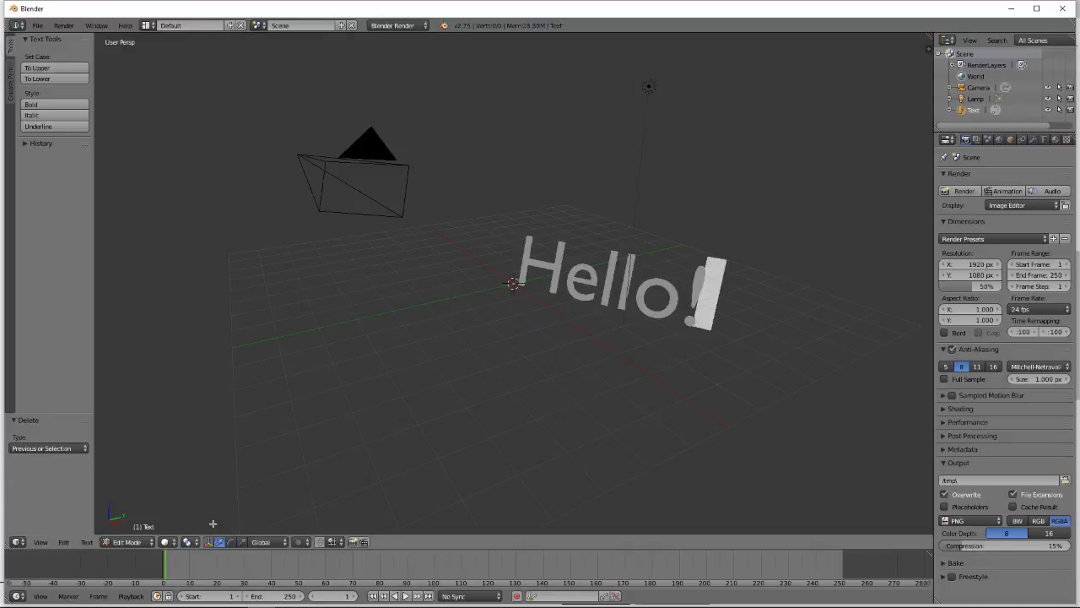
Return the text object to Object Mode and check its framing through the camera.
left_click(127, 542)
left_click(135, 527)
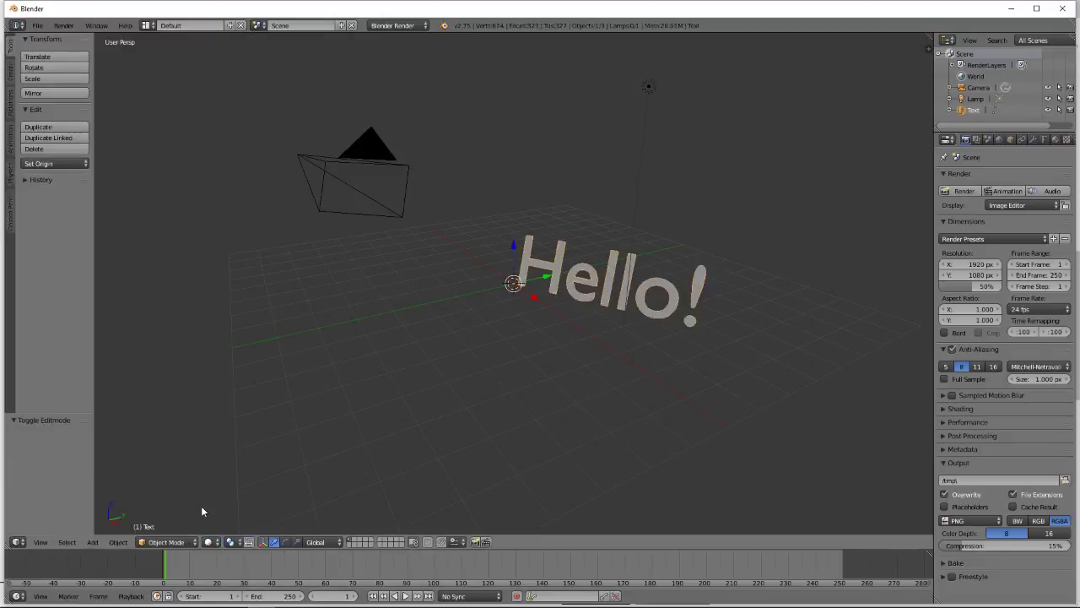
key("KP_0")
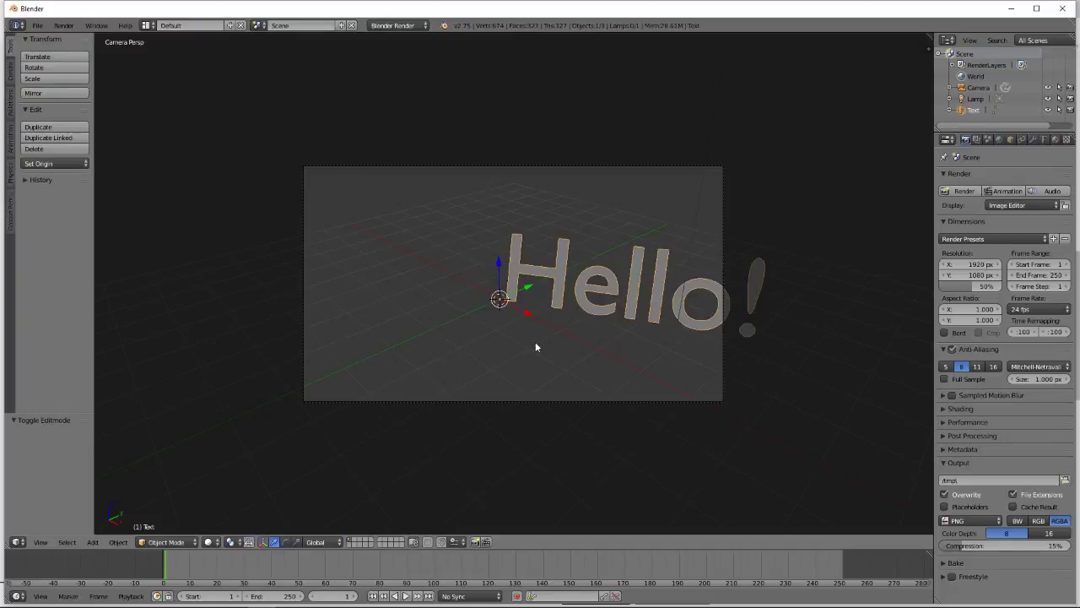
key("KP_0")
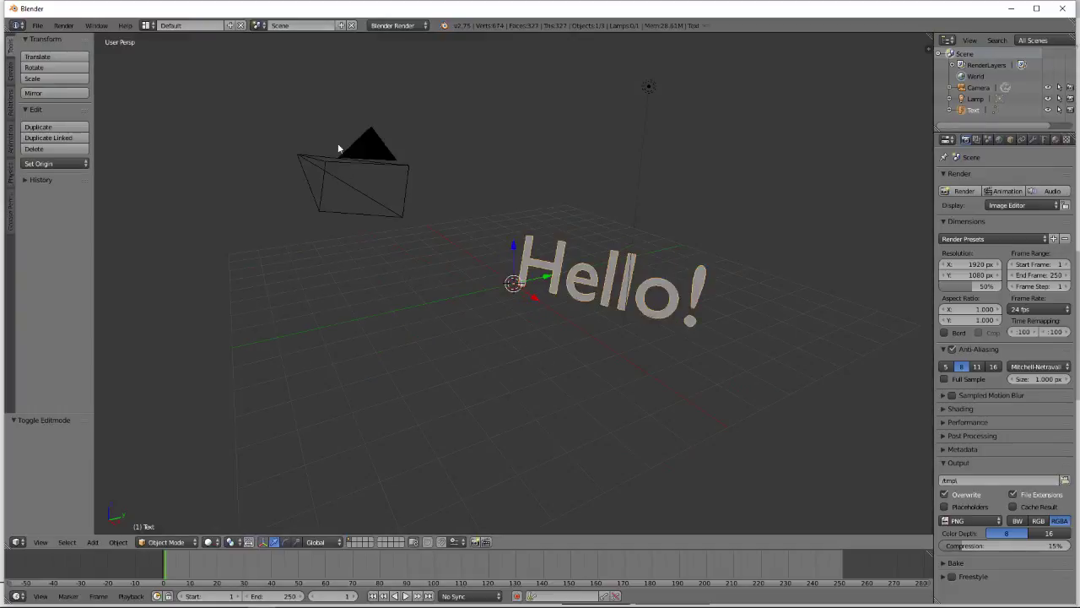
Rotate the camera about -8.5° around Z so the whole word fits the frame, and check the camera view.
right_click(340, 146)
left_click(286, 541)
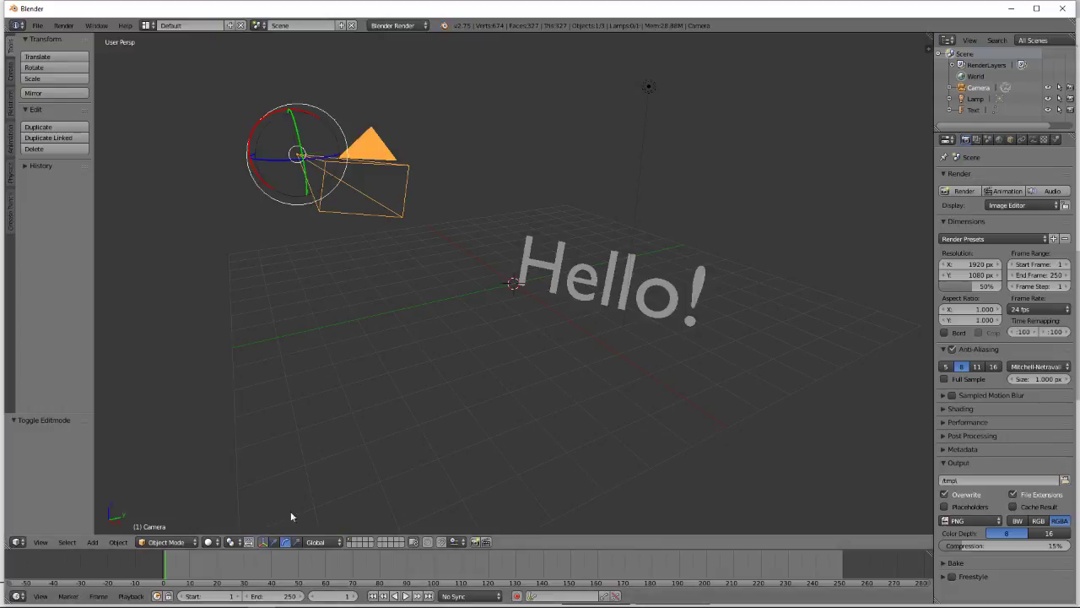
left_click_drag(311, 159, 313, 162)
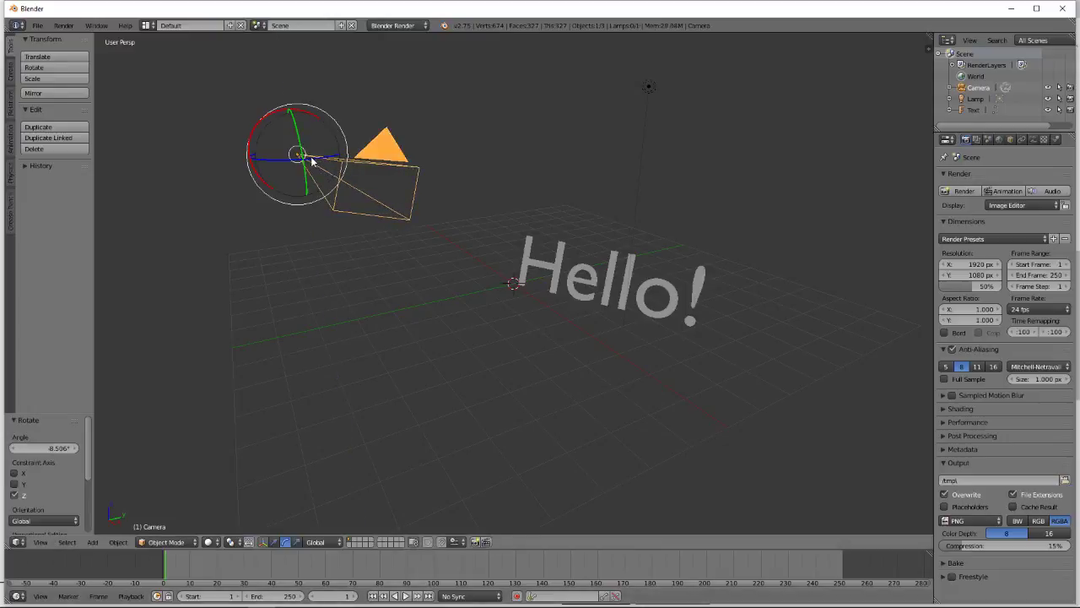
key("KP_0")
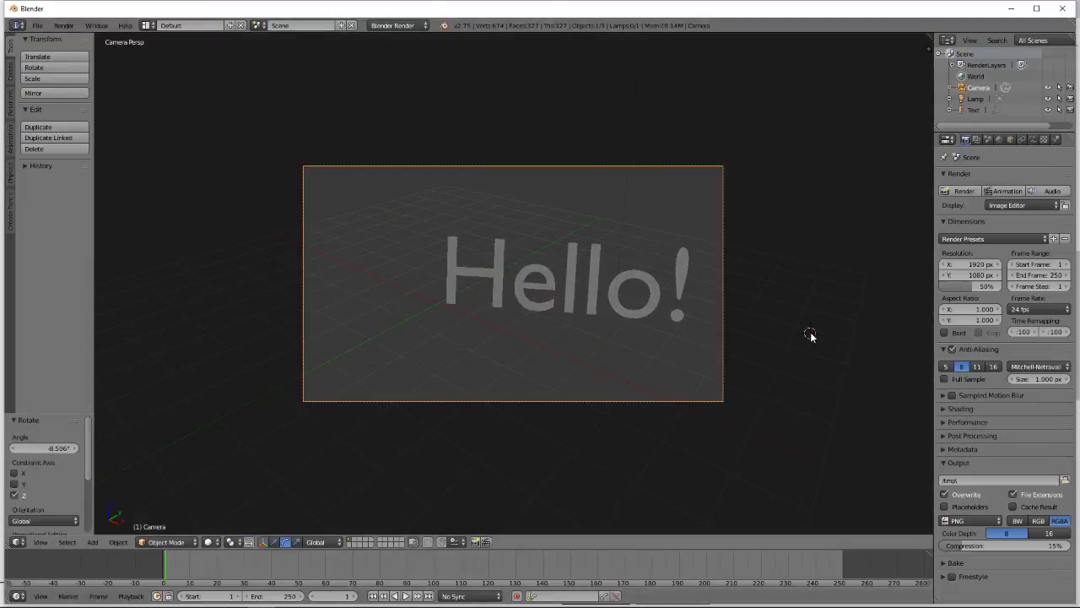
left_click(390, 315)
key("KP_0")
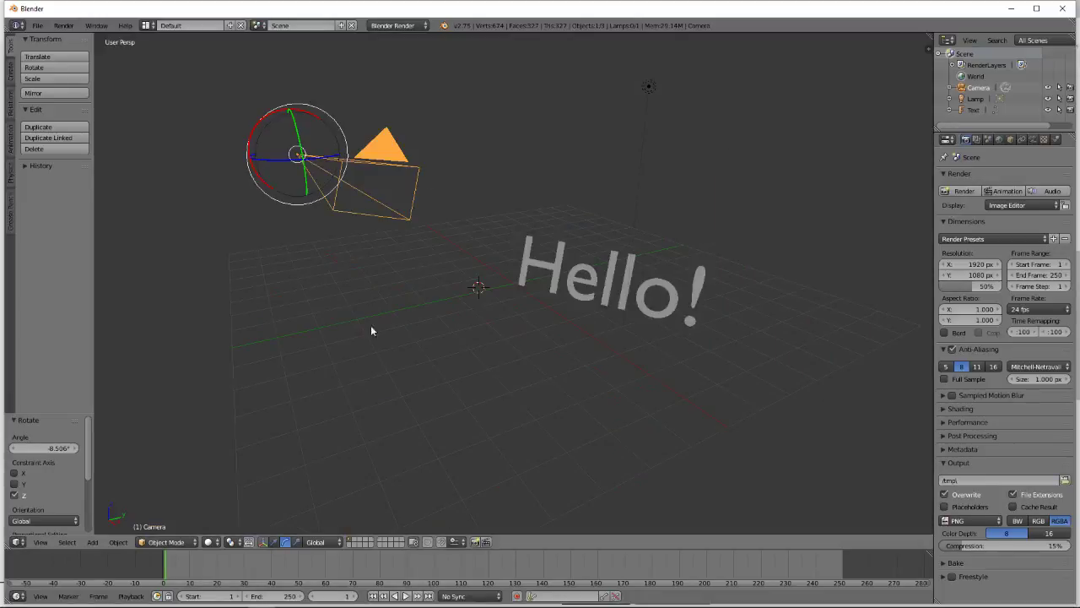
Give the Hello! text a new material with a bright green diffuse color.
right_click(612, 279)
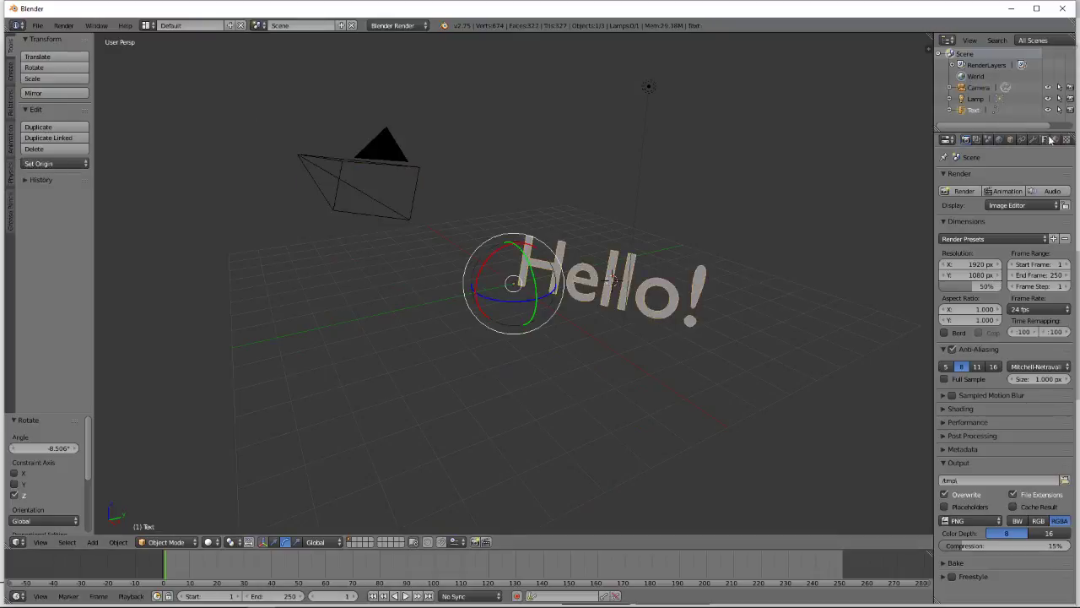
left_click(1053, 140)
left_click(1001, 218)
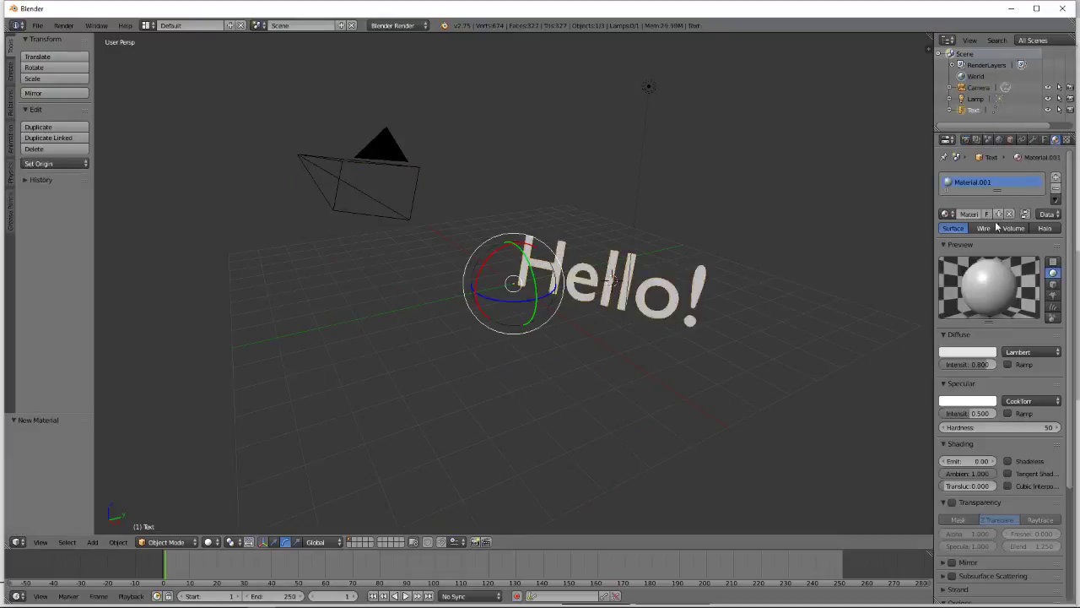
left_click(971, 352)
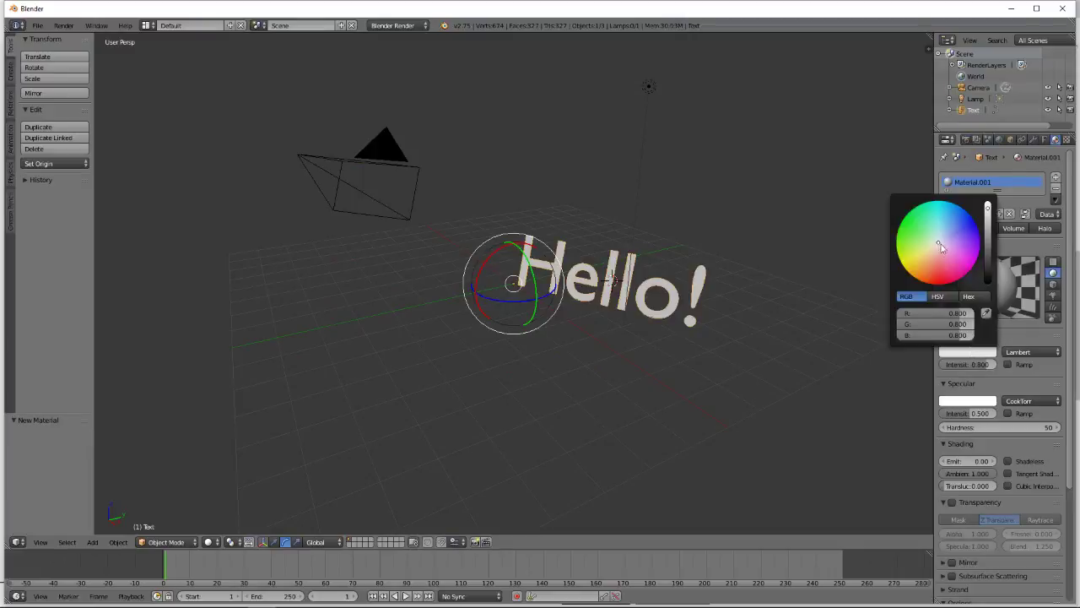
left_click(928, 257)
left_click_drag(928, 257, 900, 246)
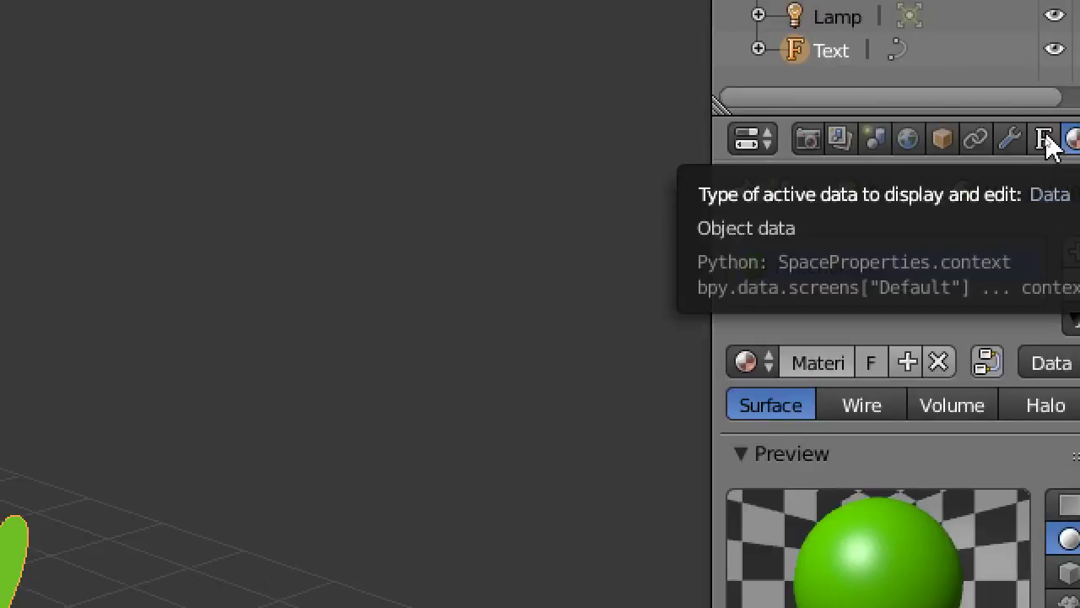
Open the text object's data settings with its shape, geometry and font options.
left_click(1045, 140)
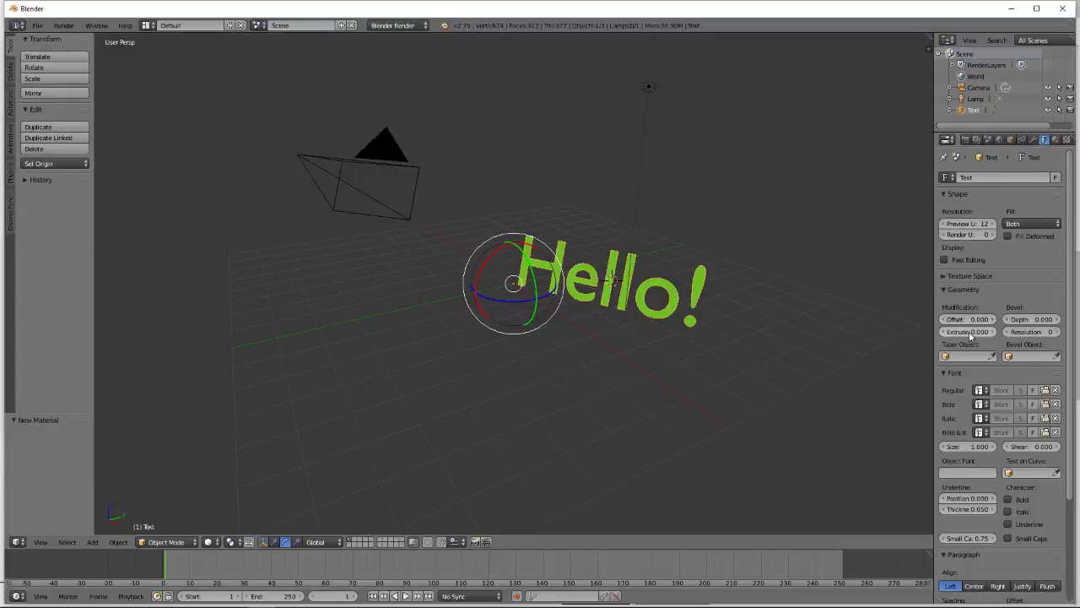
middle_click_drag(868, 318, 740, 334)
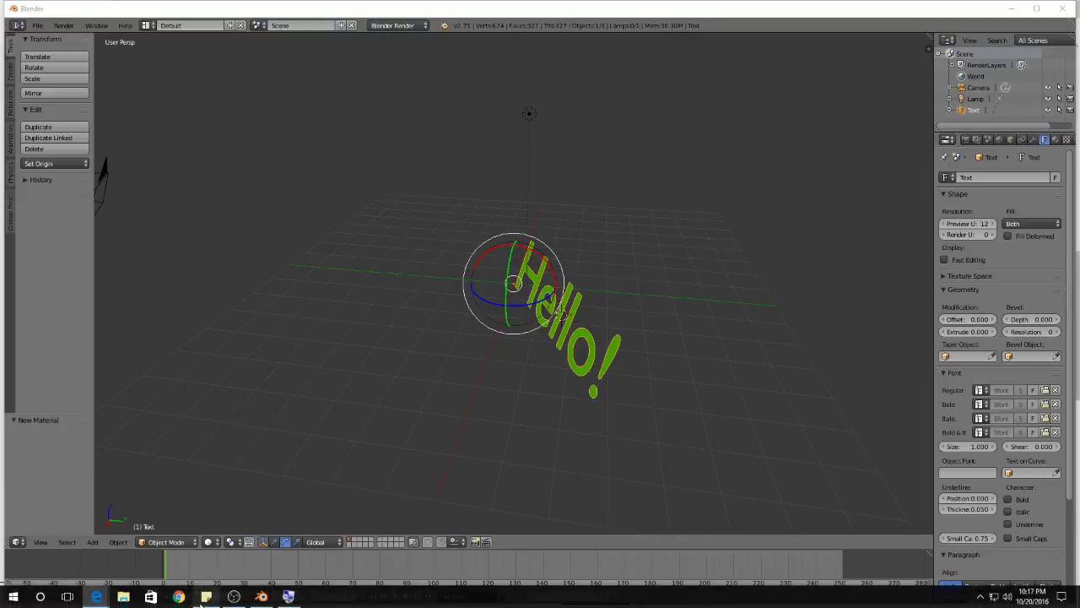
Extend the 3D Text sticky note with "Offset - bold", "Extrude - extrudes our letters" and "Depth - slants the edges of text".
left_click(206, 596)
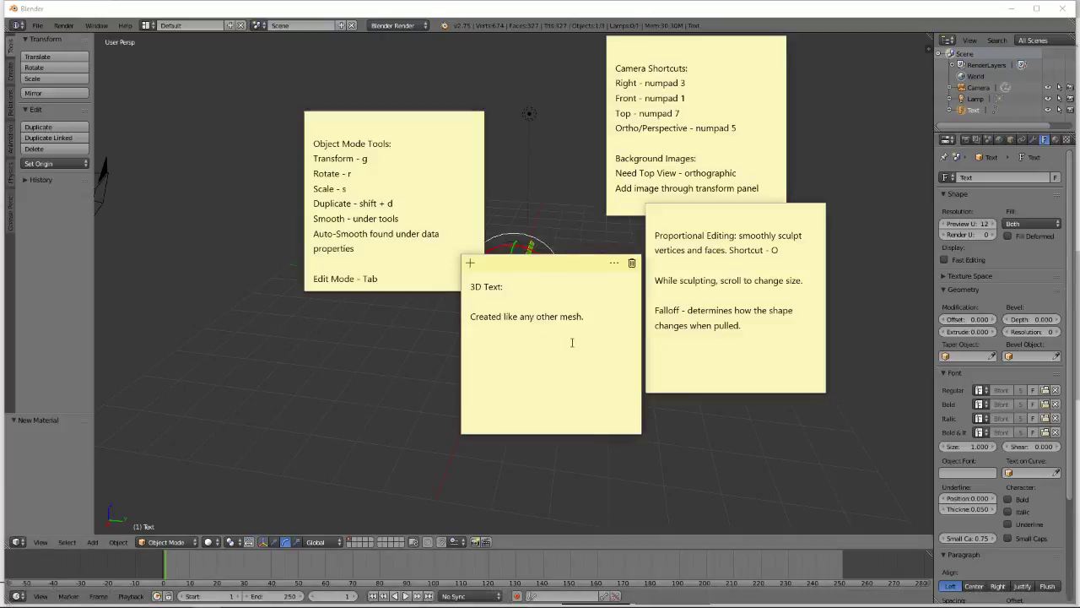
type("Offset -")
type("bold")
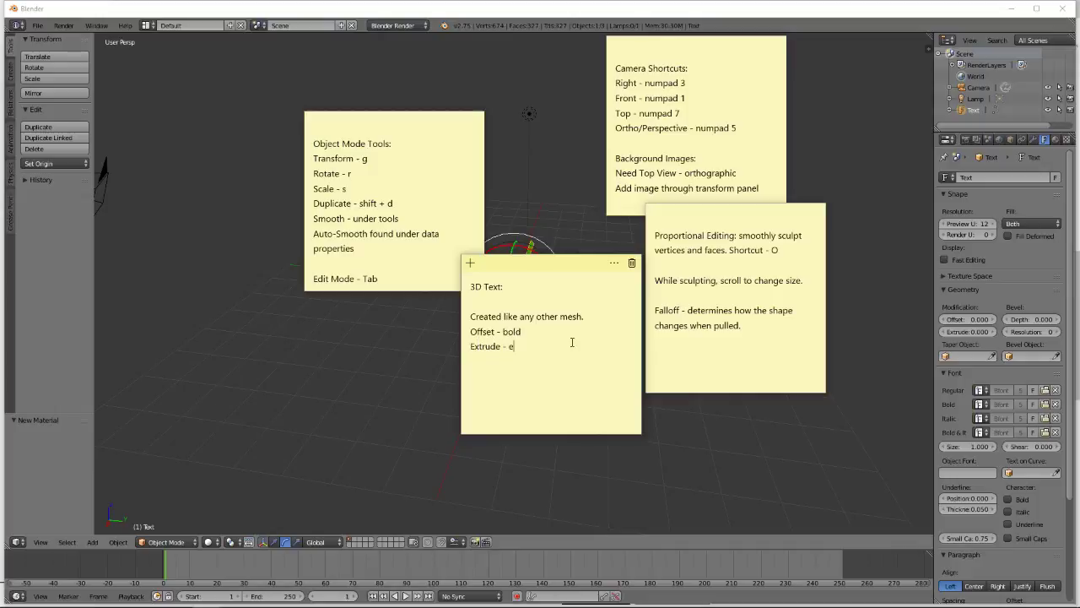
type("Extrude - extrudes our letters")
type("epth")
type(" = s")
type("lants the edges of text")
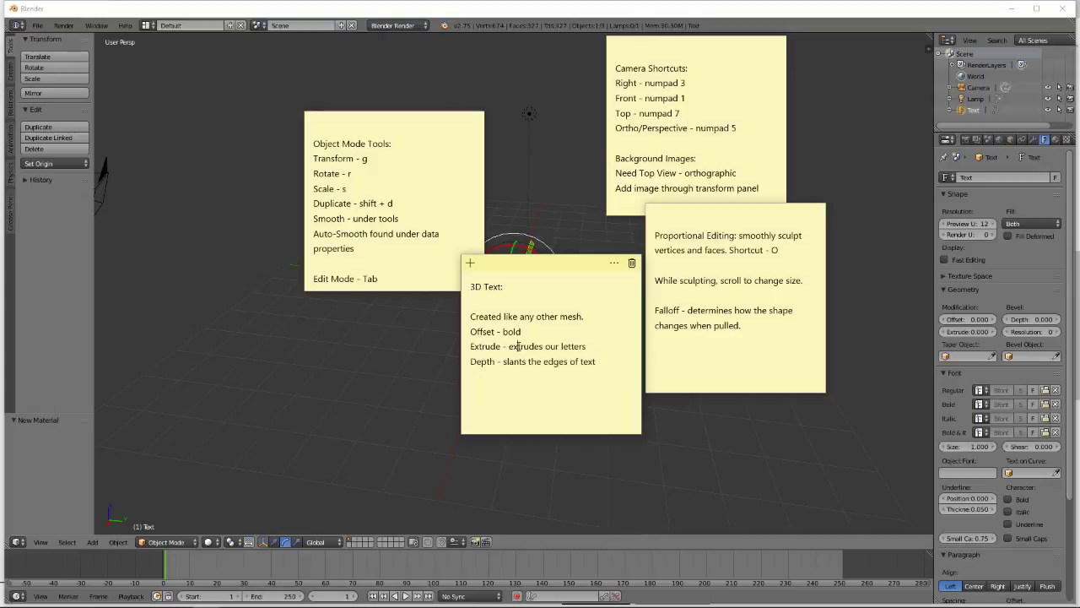
Give the Hello! text an offset of about 0.007 and an extrusion of about 0.058, and rotate it about 4.9° around Z.
left_click(705, 432)
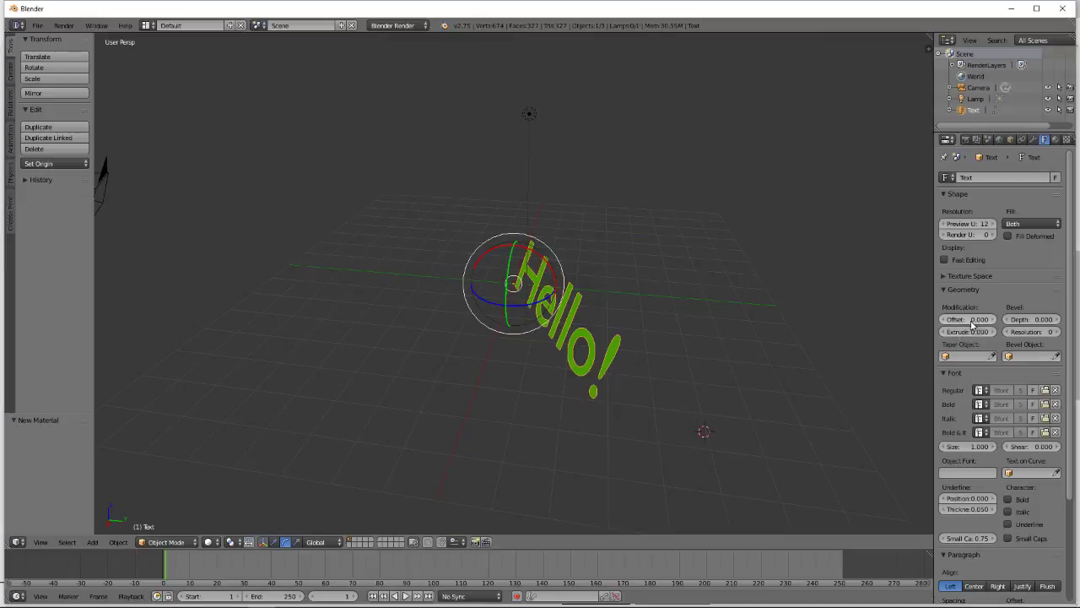
left_click_drag(965, 321, 990, 333)
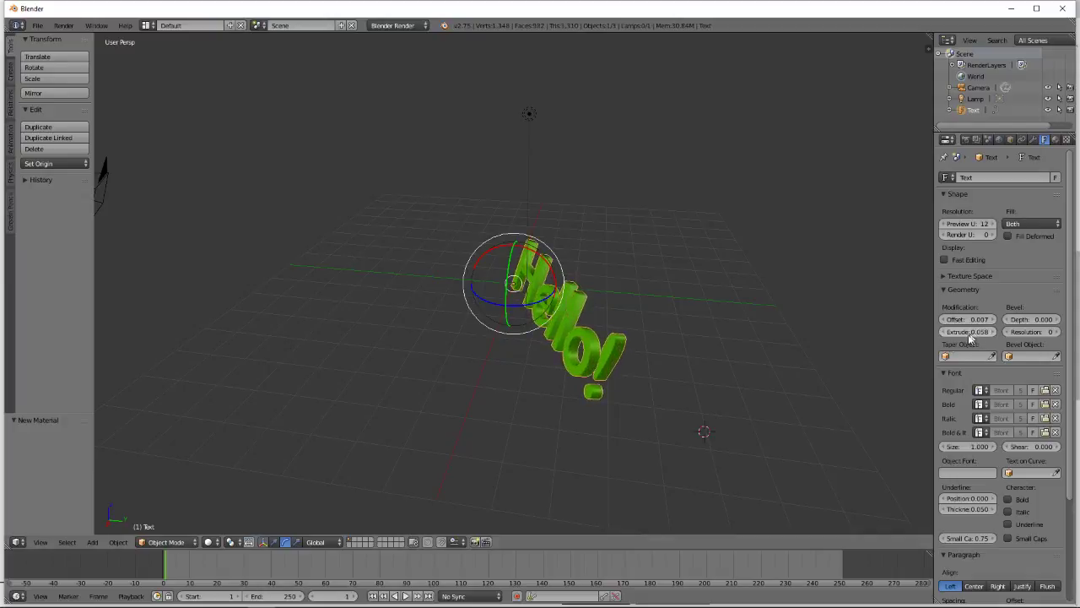
left_click_drag(514, 309, 524, 308)
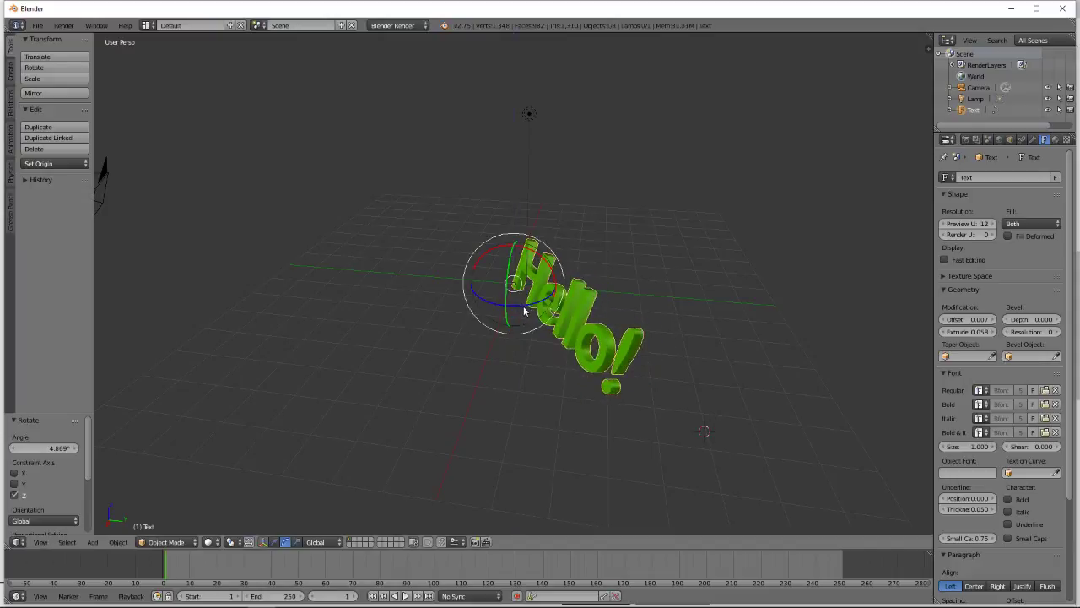
Bevel the text's edges with a depth of about 0.042 and check it through the camera.
left_click_drag(1032, 319, 1052, 319)
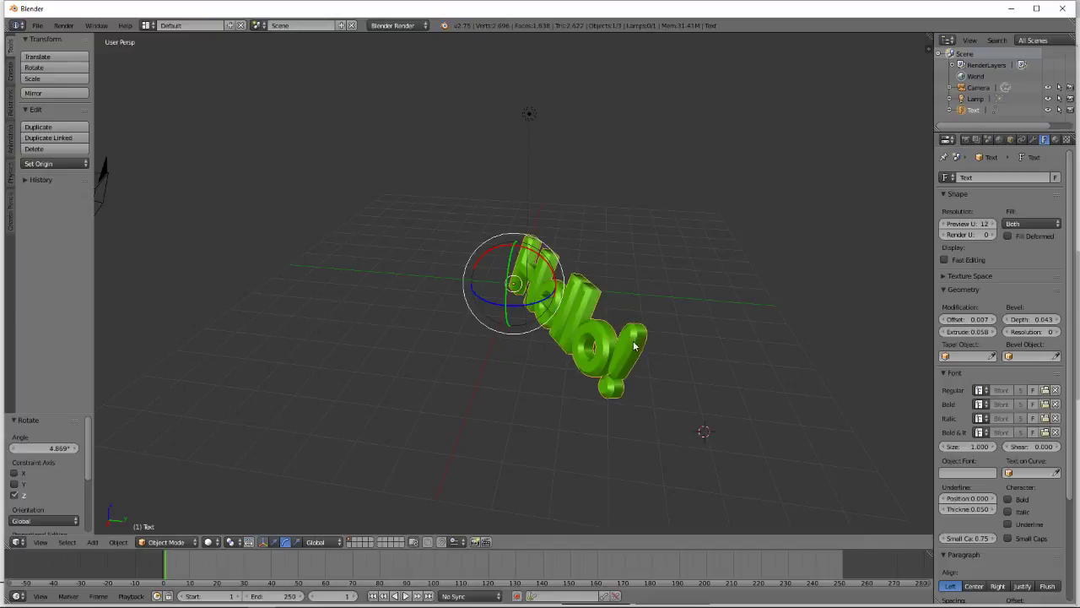
mouse_move(1040, 319)
left_mouse_down()
mouse_move(1020, 319)
mouse_move(1038, 319)
left_mouse_up()
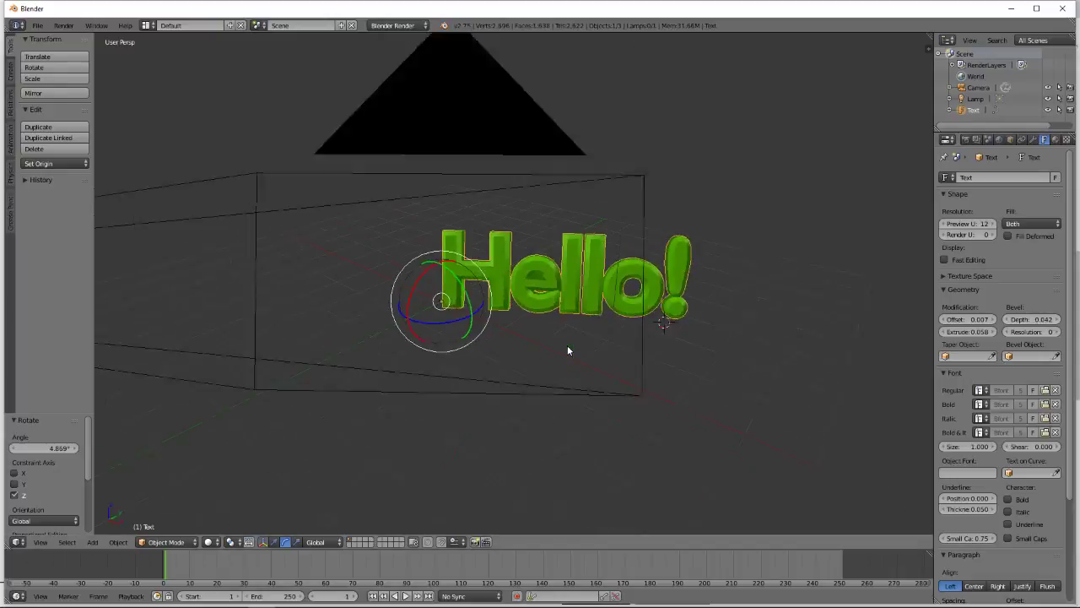
key("KP_0")
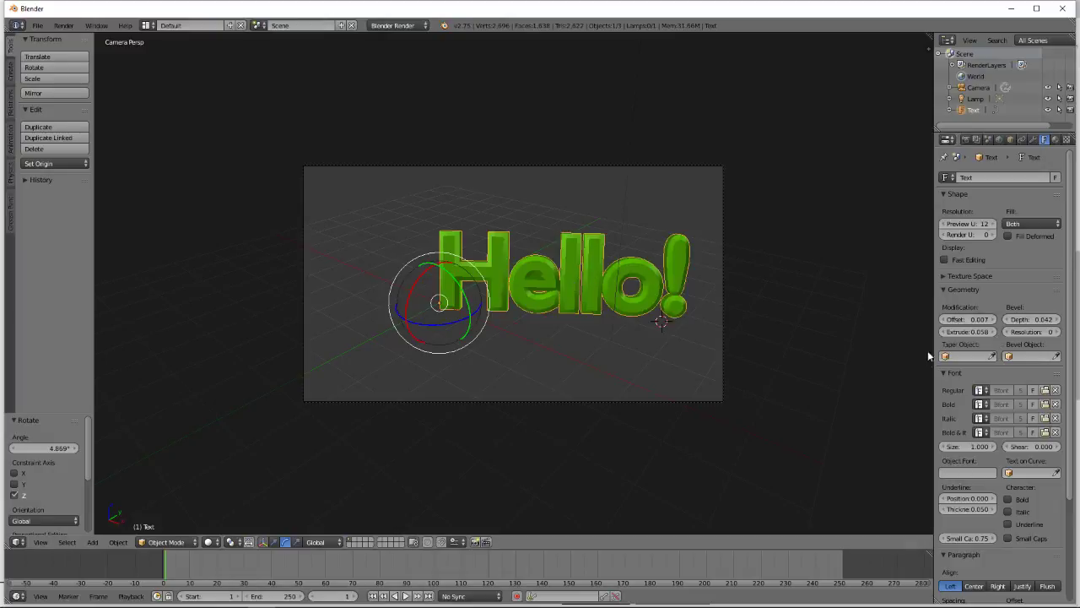
Reset the text's offset, bevel depth and extrusion to 0.
left_click(962, 321)
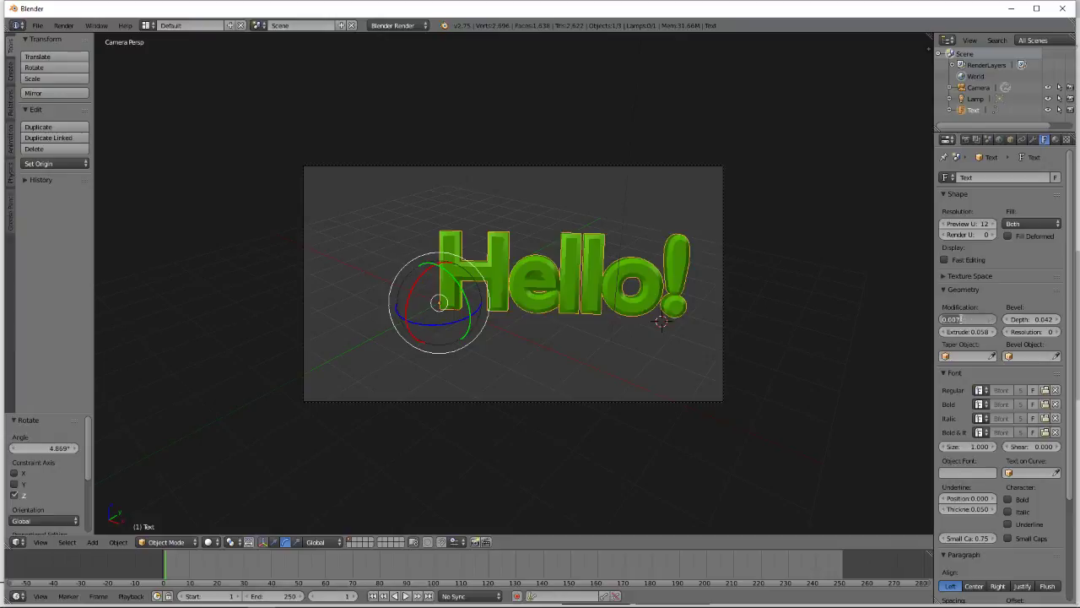
type("0")
key("Return")
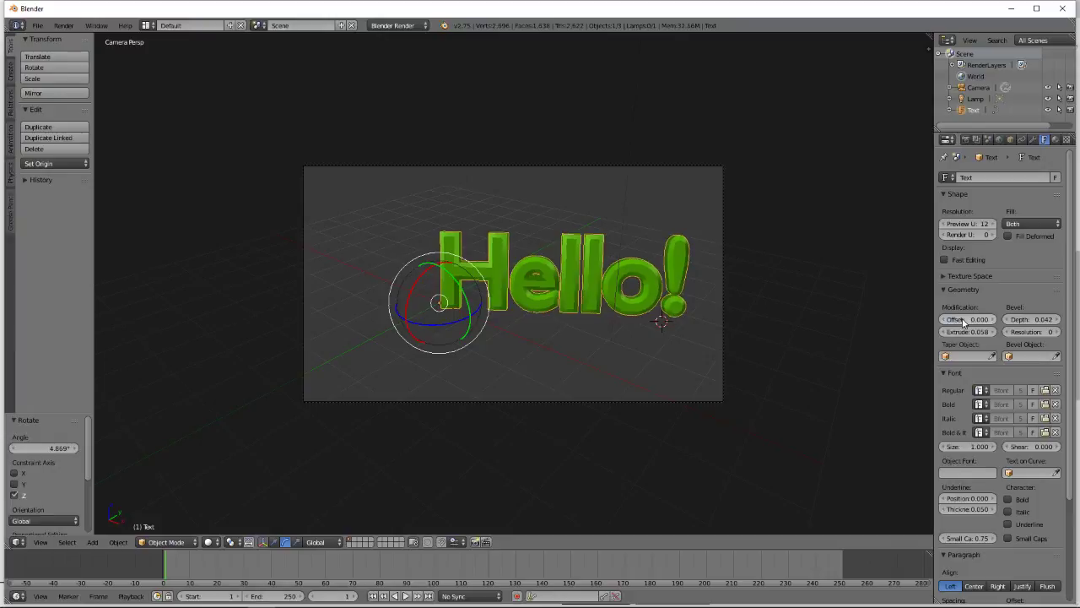
left_click(1021, 319)
type("0")
key("Return")
left_click(966, 331)
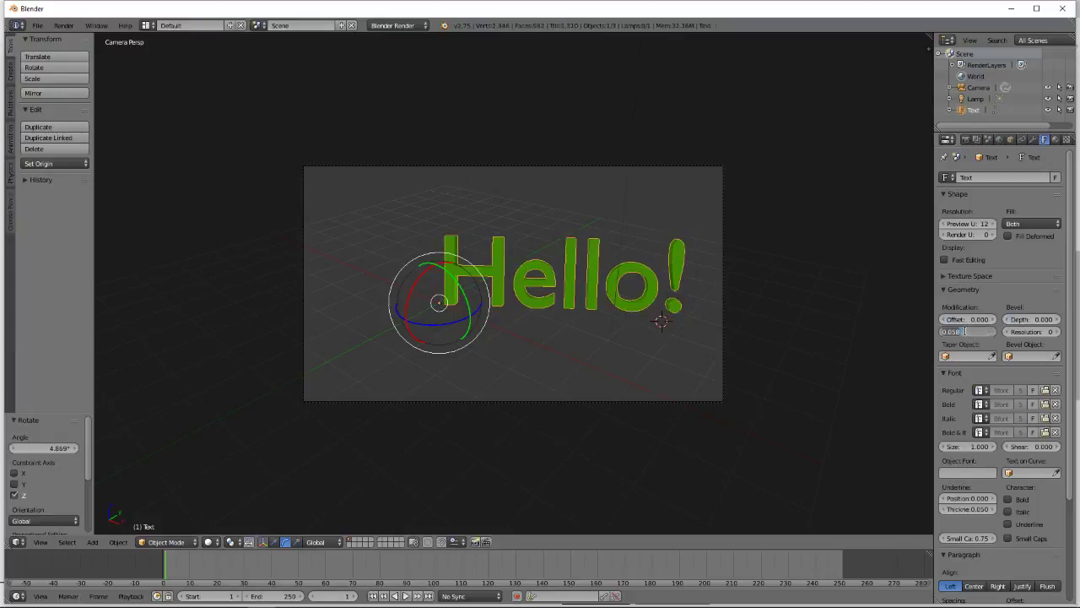
type("0")
key("Return")
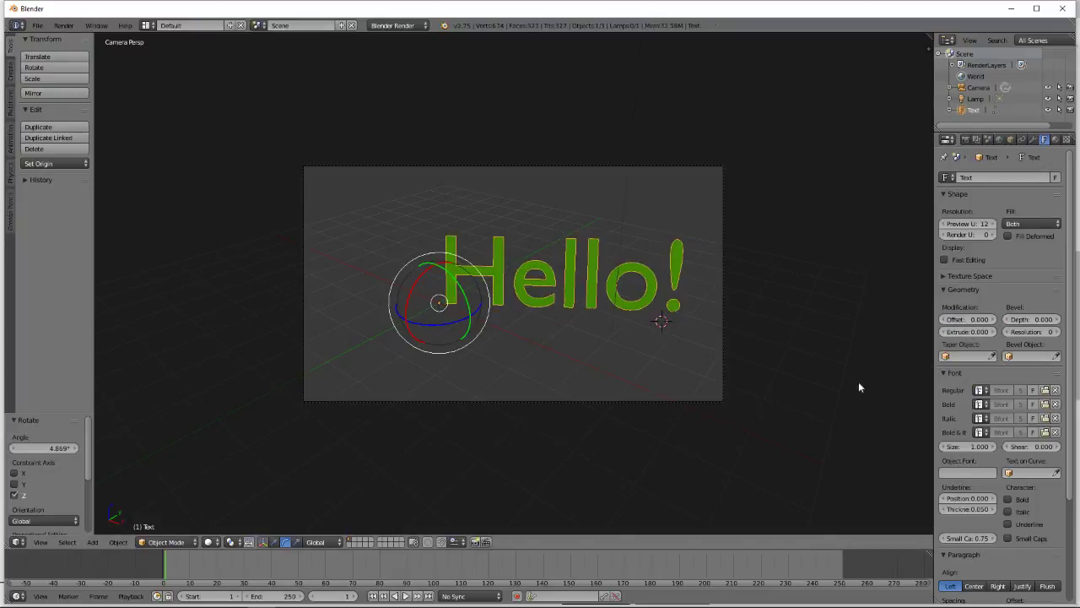
Try the Center and Right paragraph alignments on the Hello! text and return it to Left.
scroll(995, 477, "down", 2)
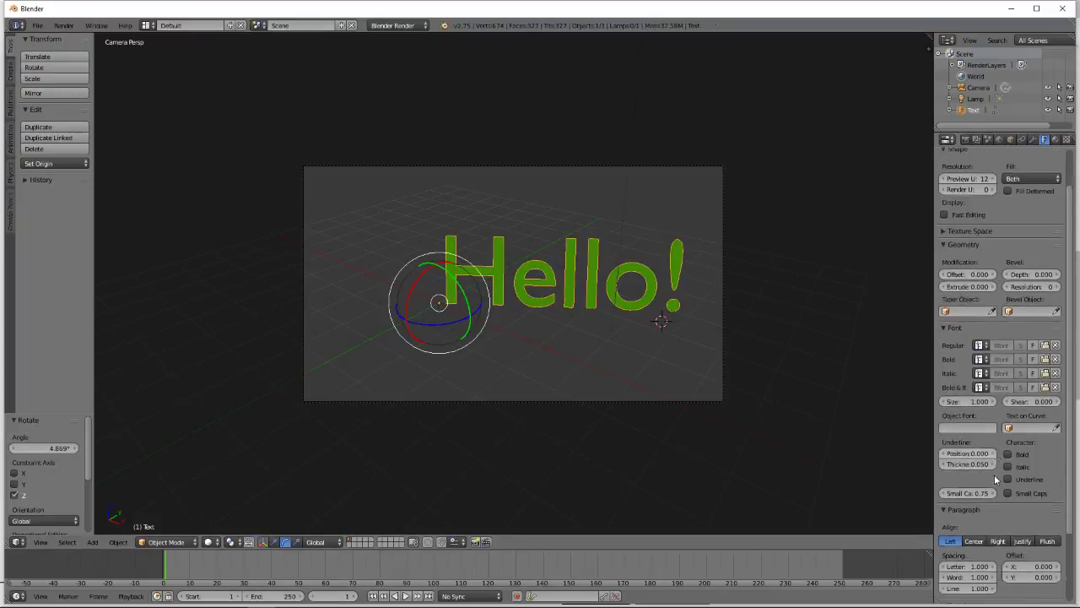
scroll(996, 472, "down", 4)
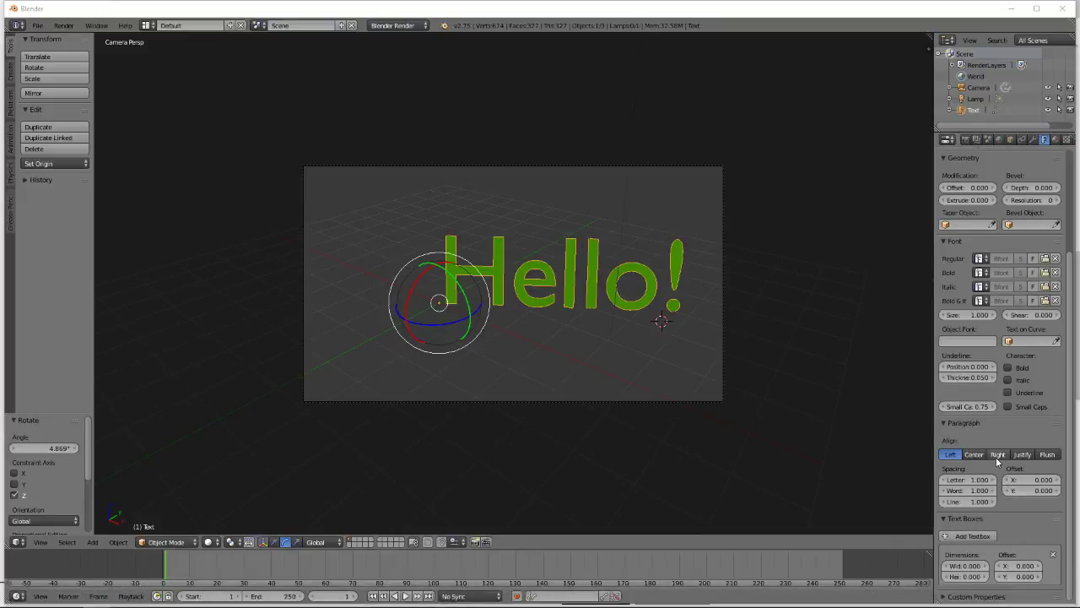
left_click(989, 459)
left_click(956, 457)
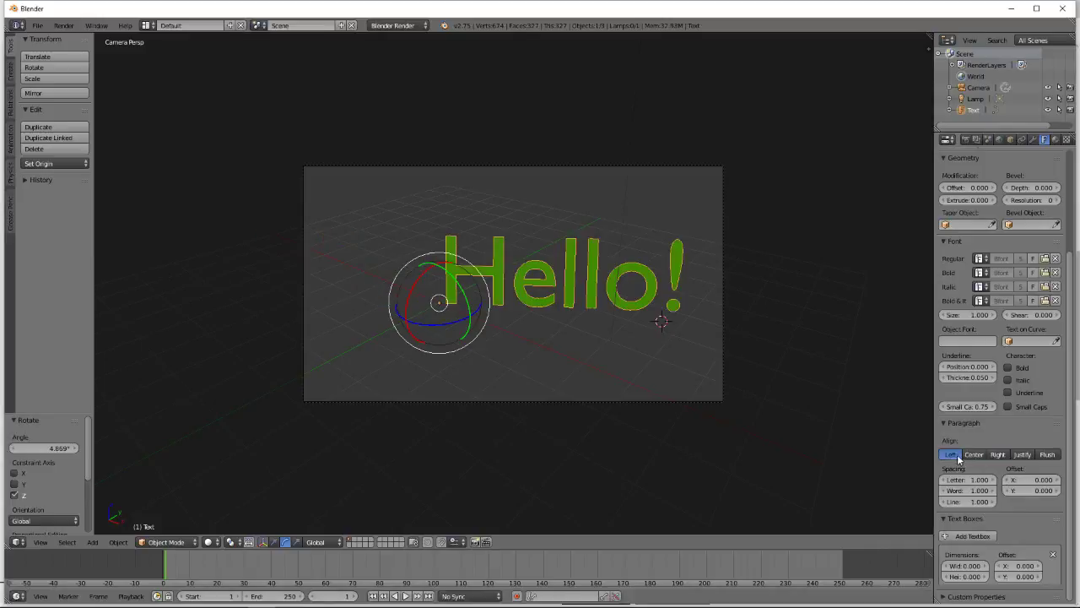
right_click(958, 458)
left_click(975, 456)
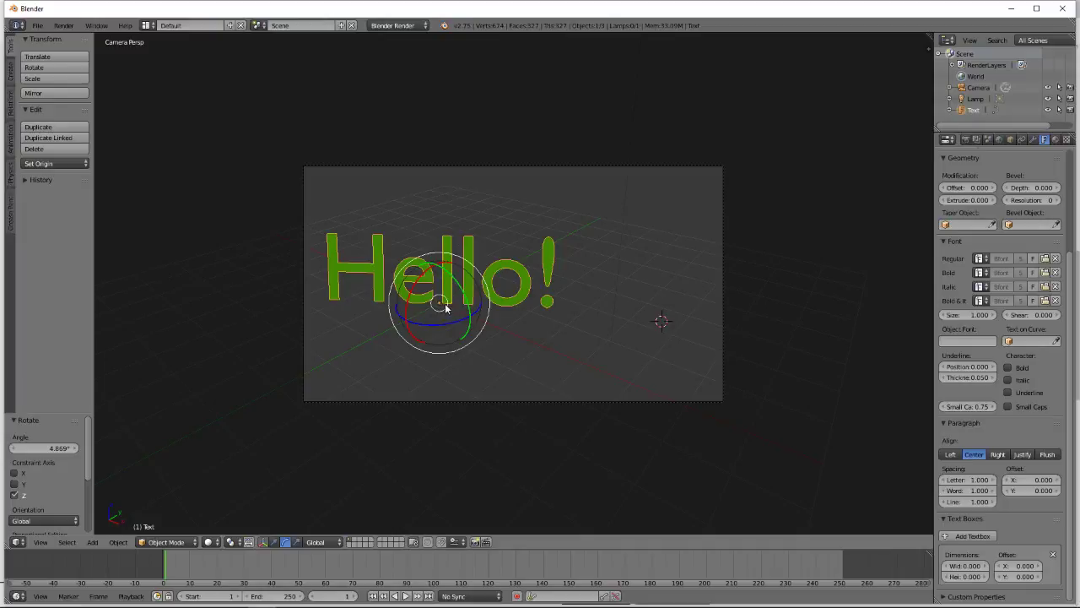
left_click(943, 455)
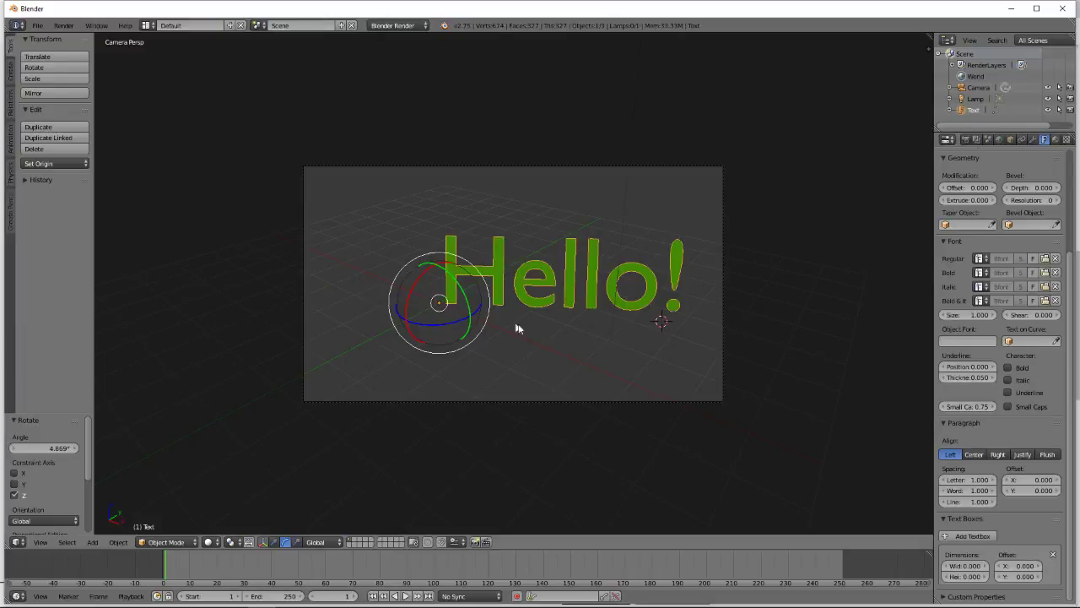
left_click(1000, 455)
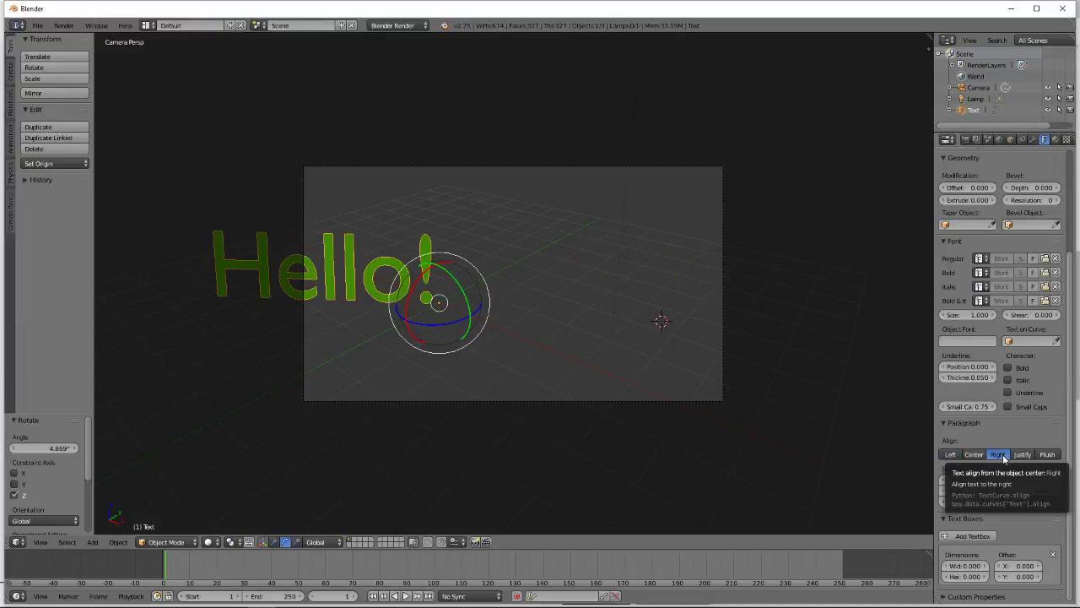
left_click(975, 455)
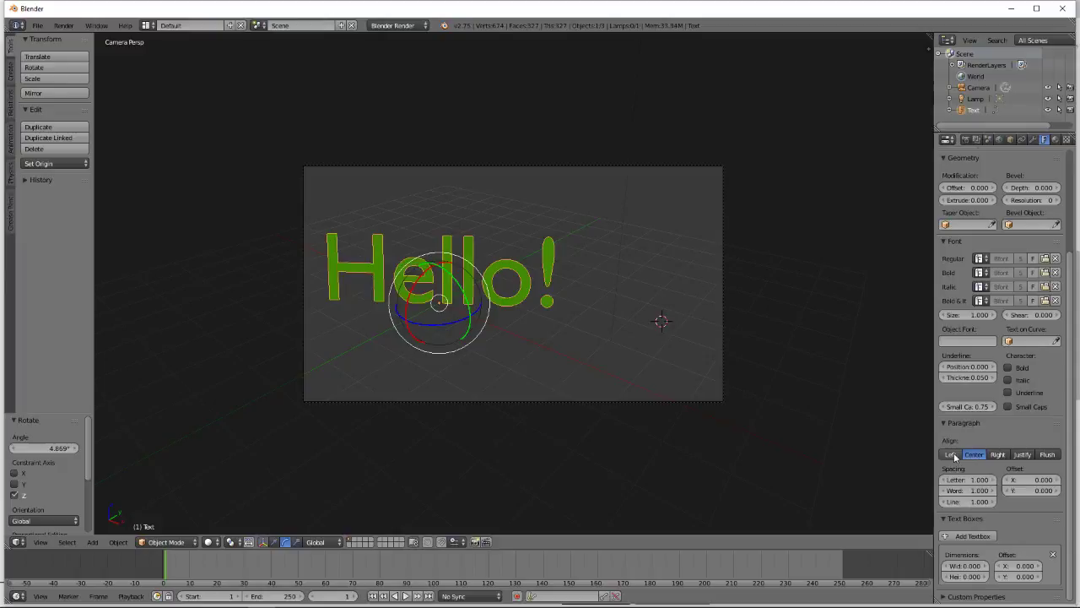
left_click(951, 455)
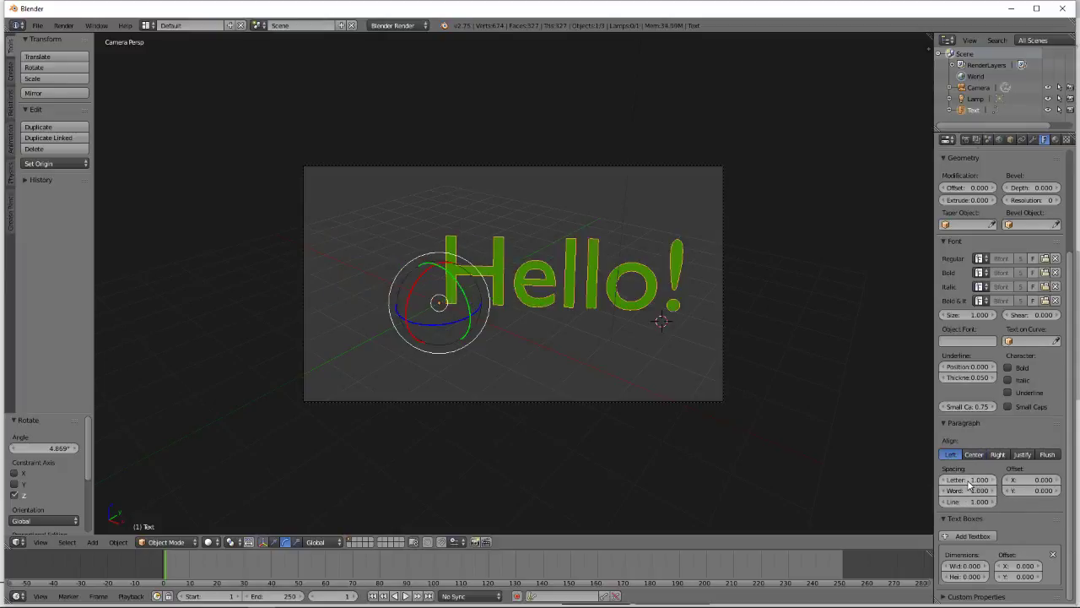
mouse_move(970, 482)
left_mouse_down()
mouse_move(1047, 483)
mouse_move(971, 486)
left_mouse_up()
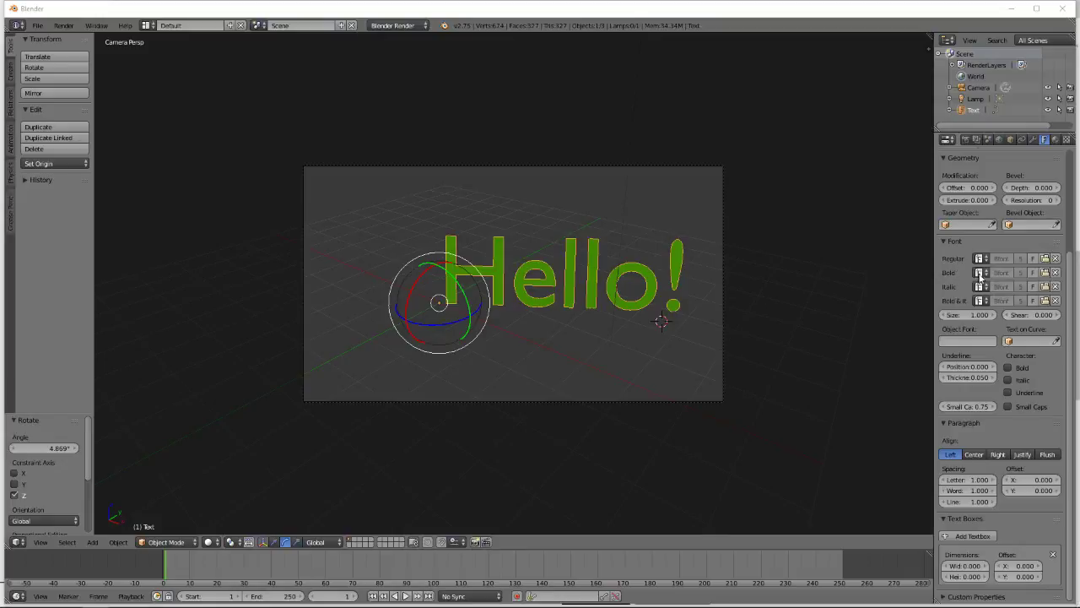
left_click(980, 258)
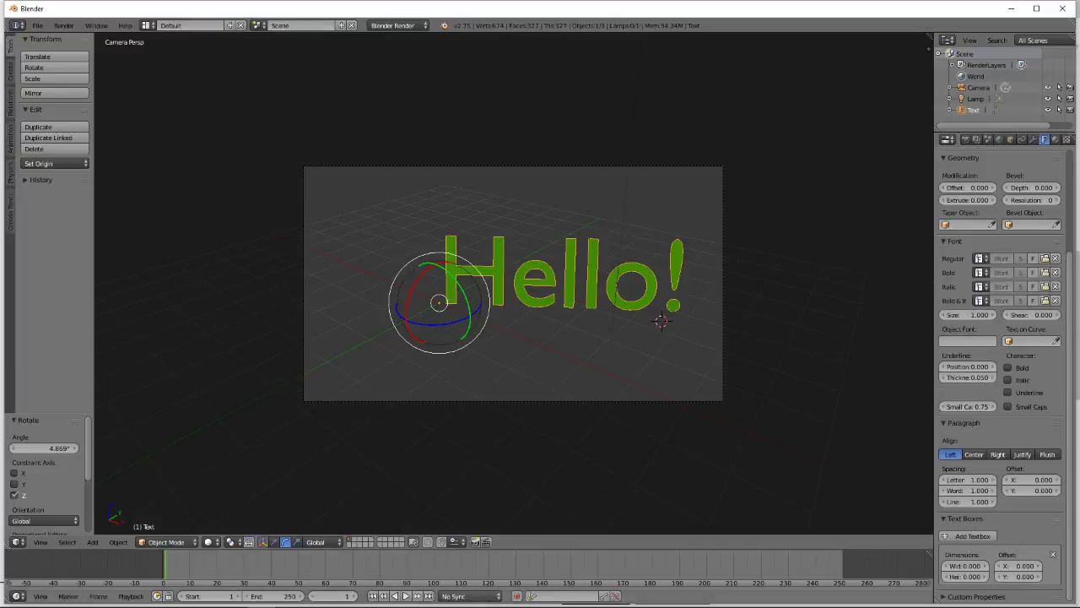
Add "Add any true type font to blender. End with the extension .ttf" to the 3D Text sticky note.
mouse_move(473, 603)
left_click(234, 596)
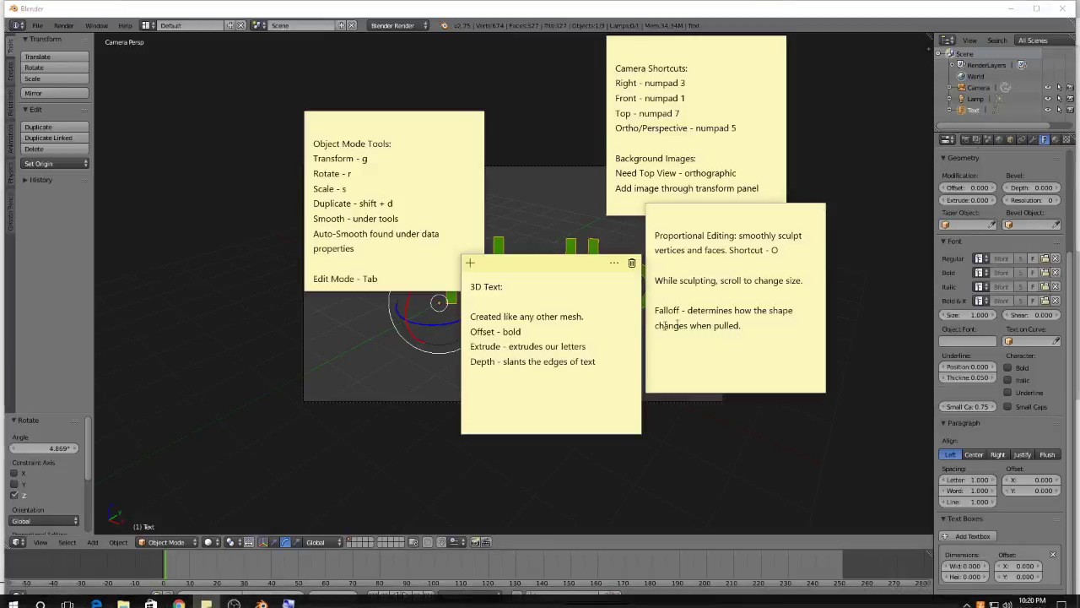
left_click(747, 322)
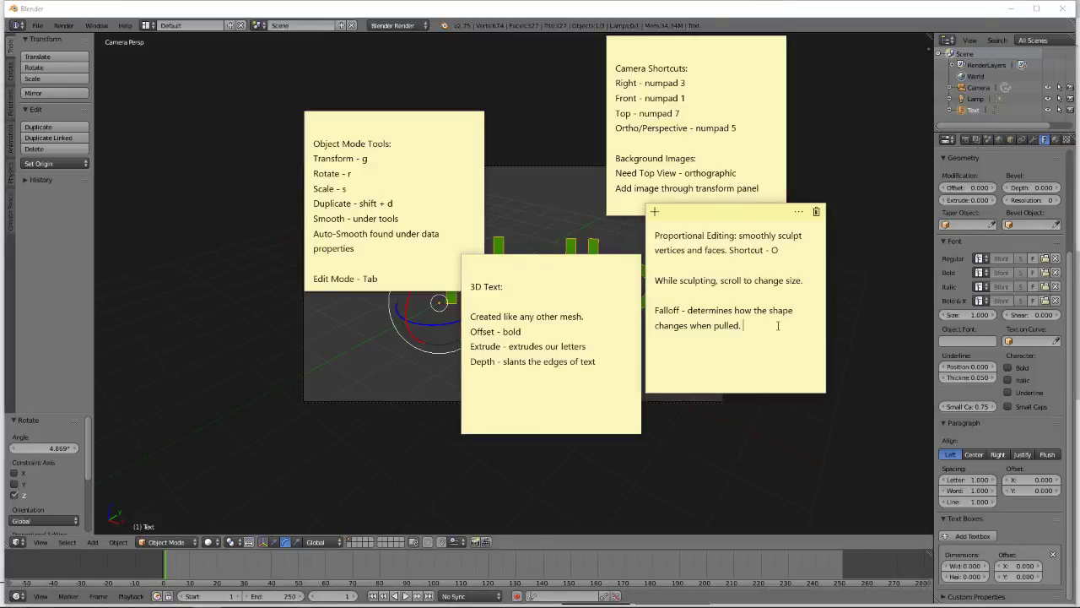
left_click(610, 369)
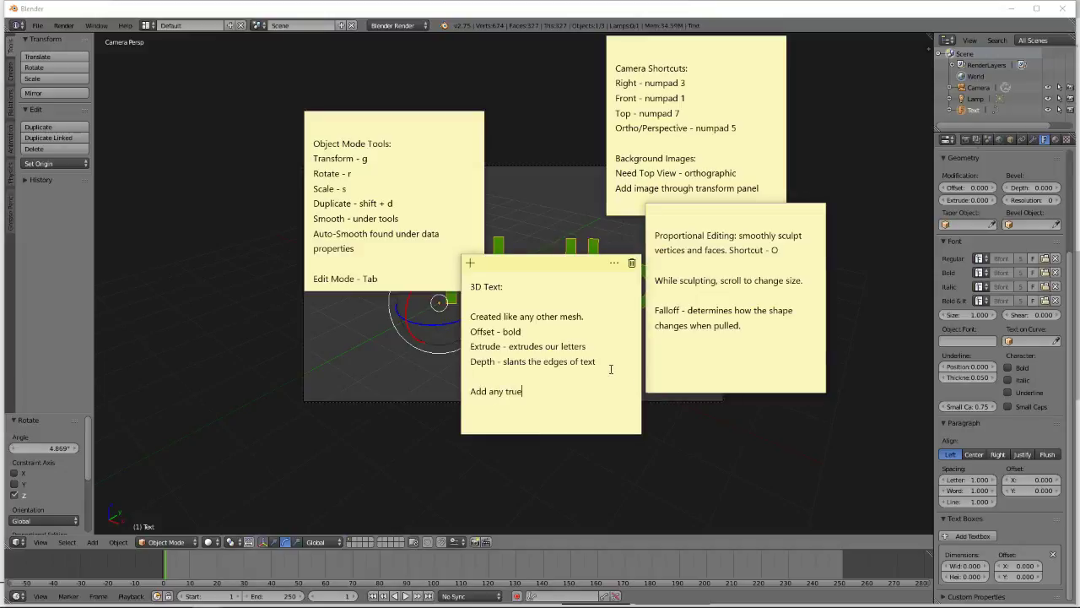
type("e font to blender.")
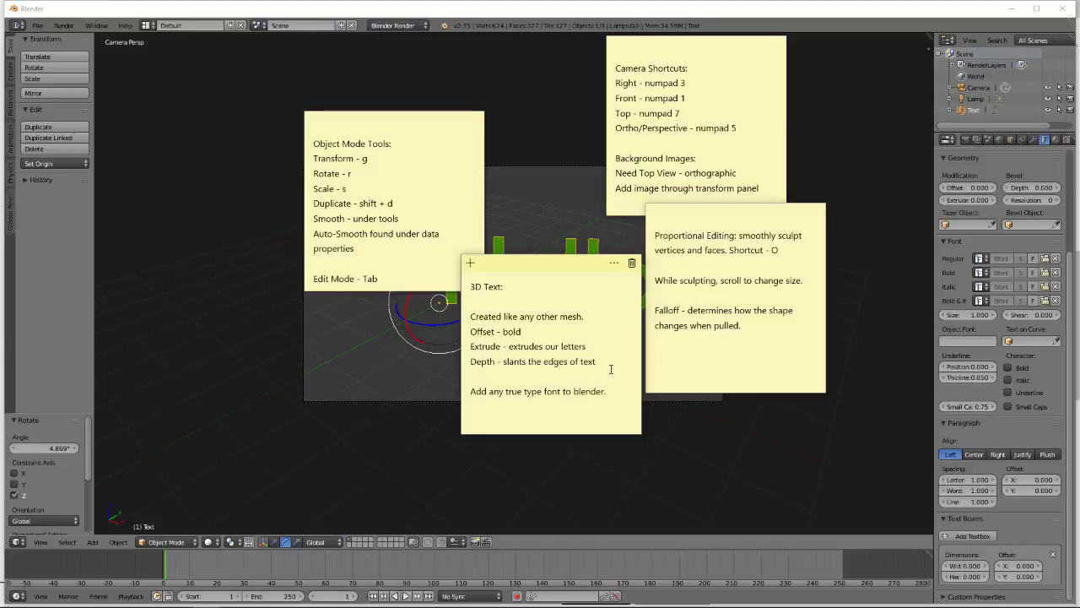
type(" End with the extension .ttf")
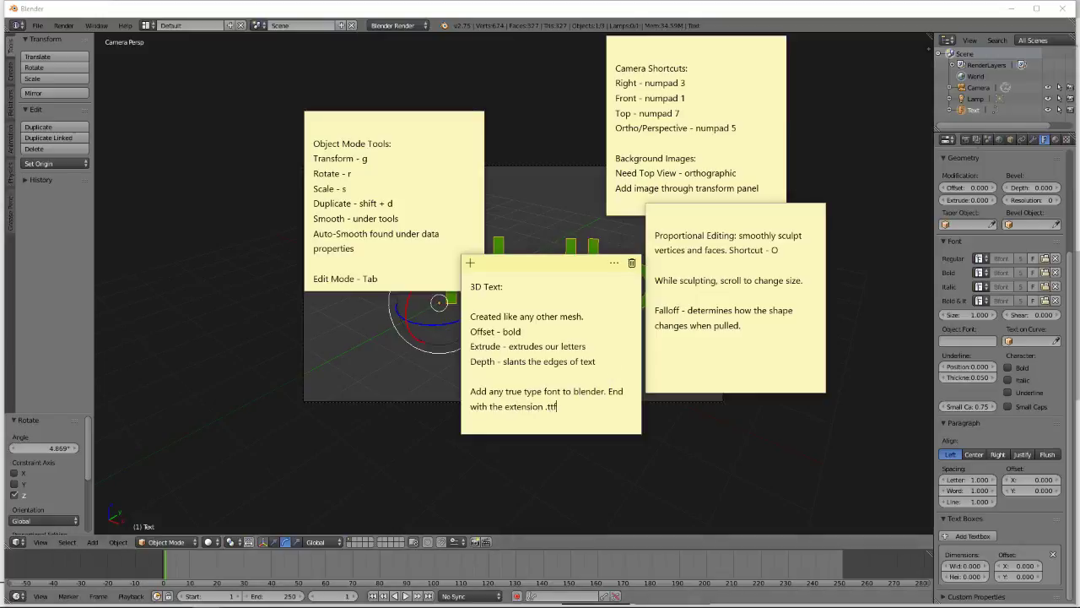
Switch to the 1001 Free Fonts page in the Edge browser and look through the free fonts offered for download.
mouse_move(202, 601)
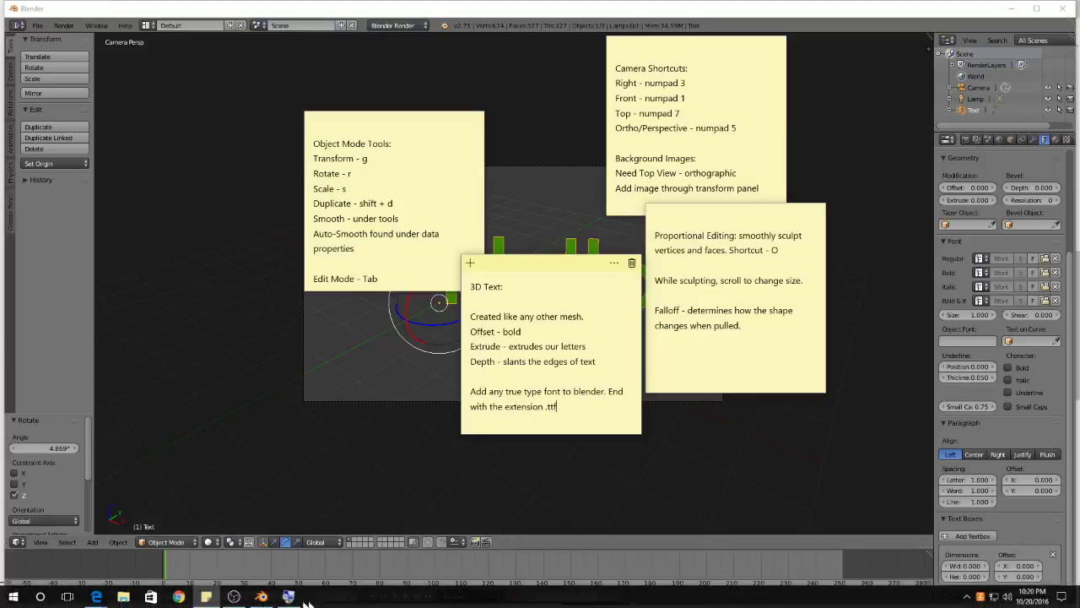
mouse_move(100, 598)
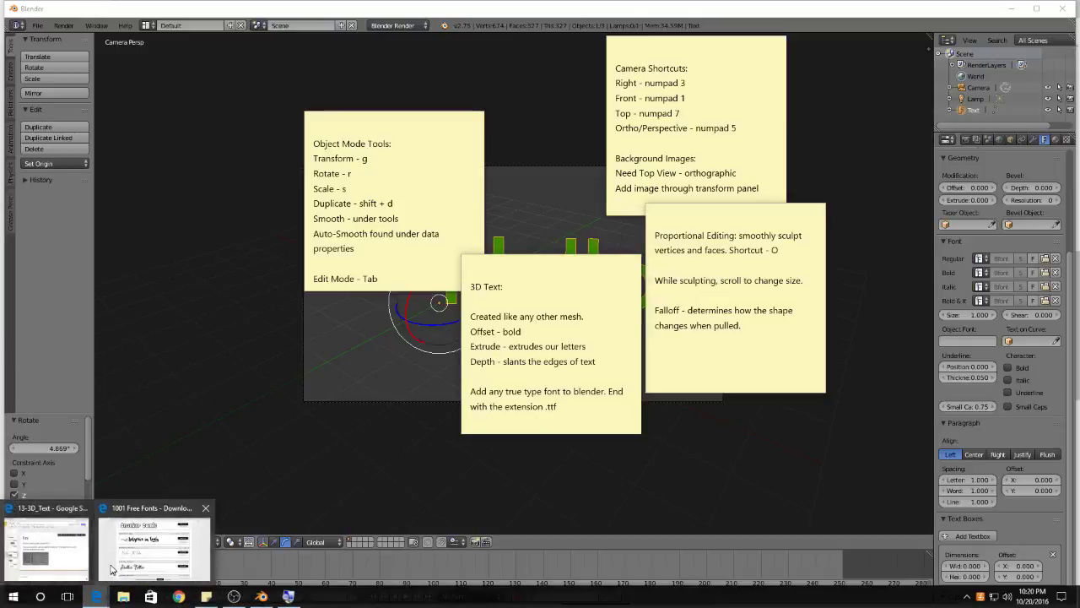
left_click(114, 569)
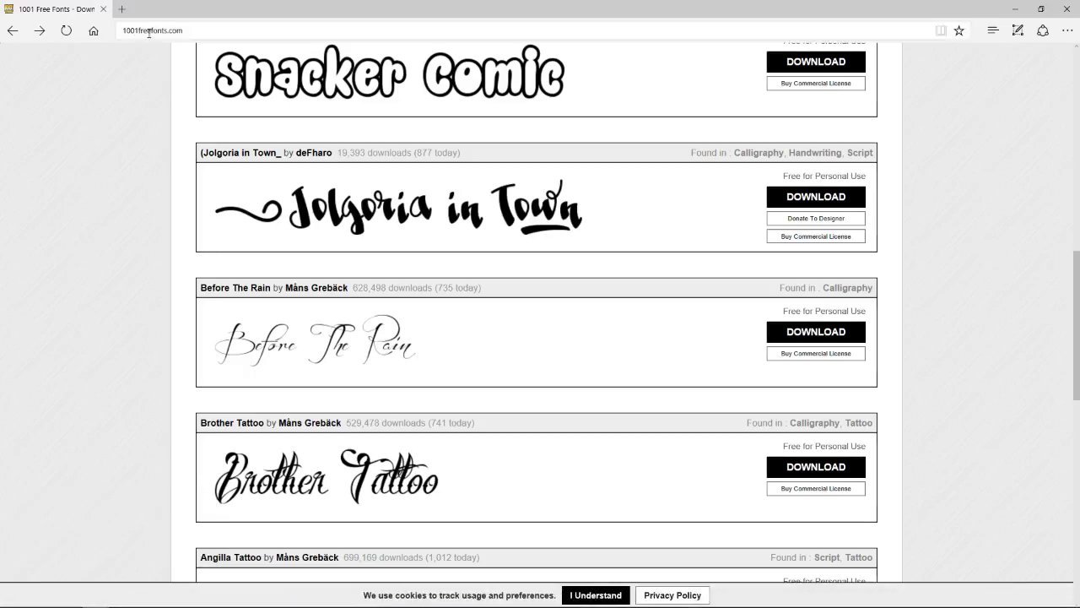
left_click(205, 32)
left_click(116, 308)
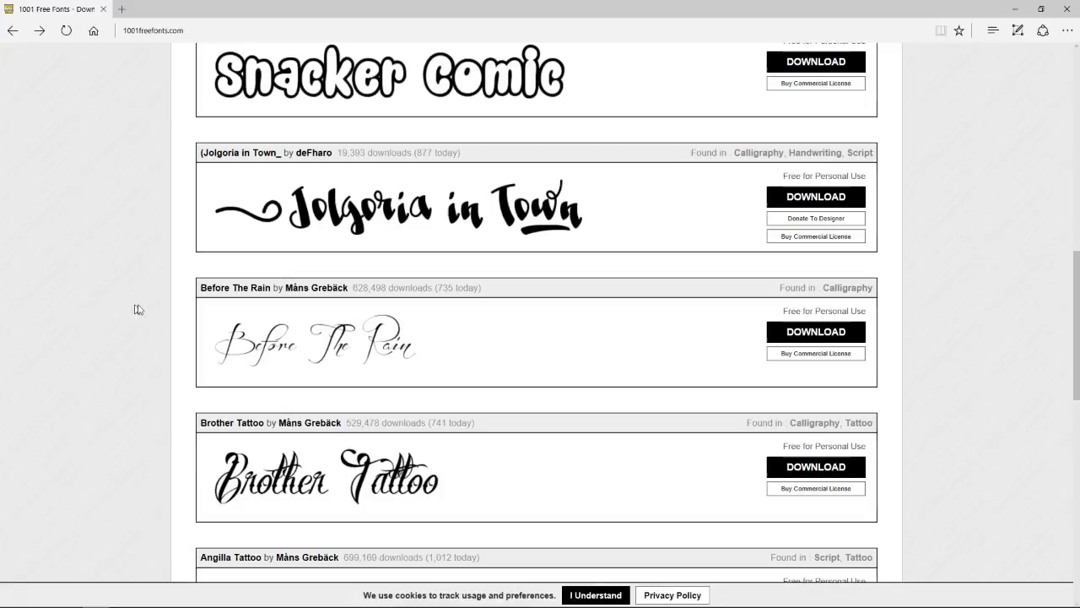
scroll(431, 331, "up", 1)
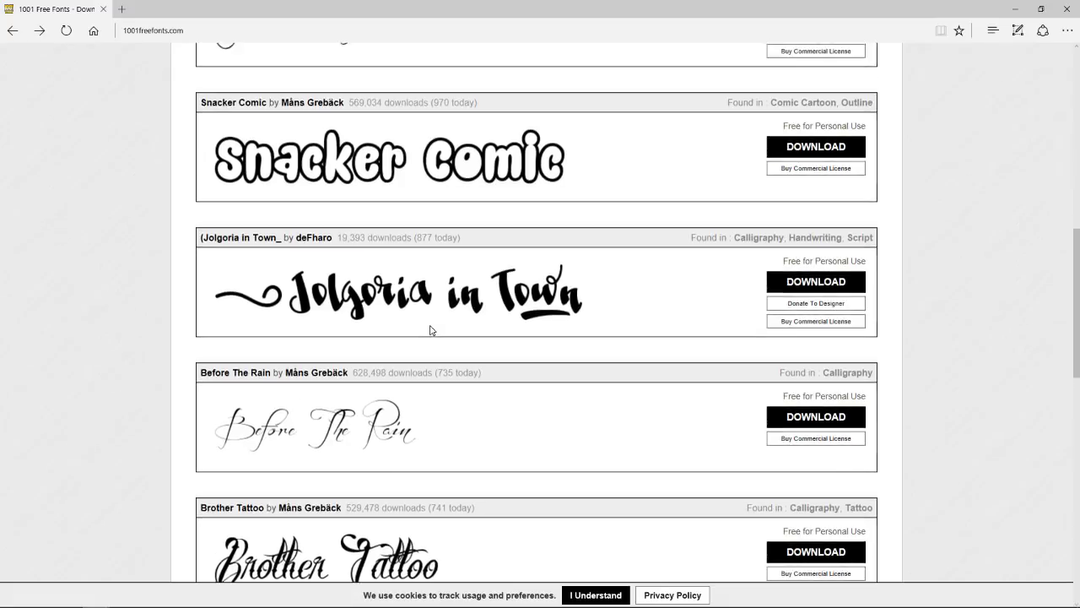
scroll(431, 330, "up", 2)
scroll(430, 330, "down", 6)
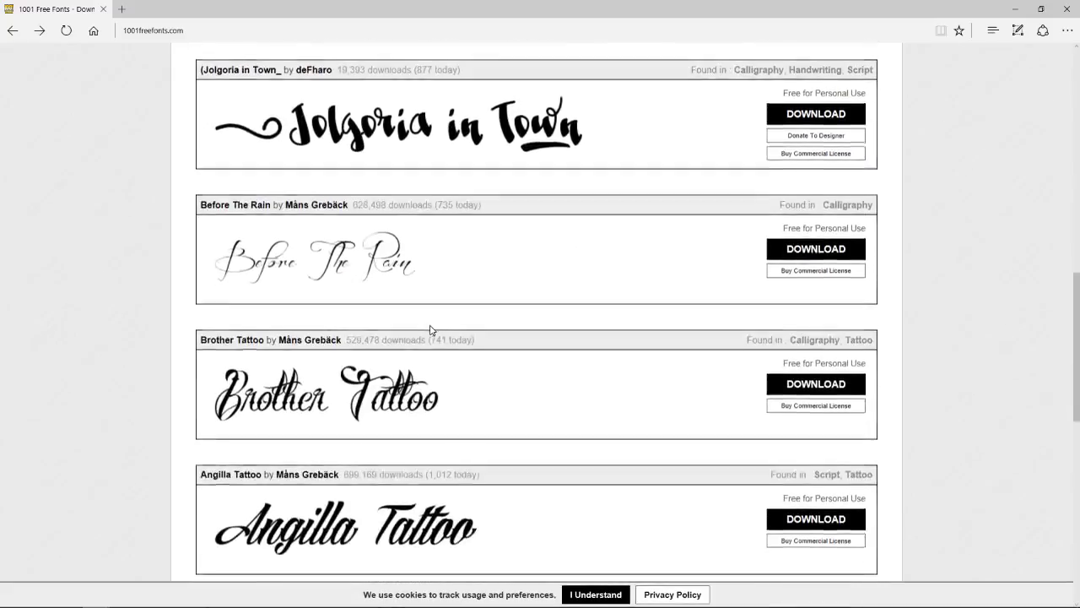
scroll(431, 331, "down", 3)
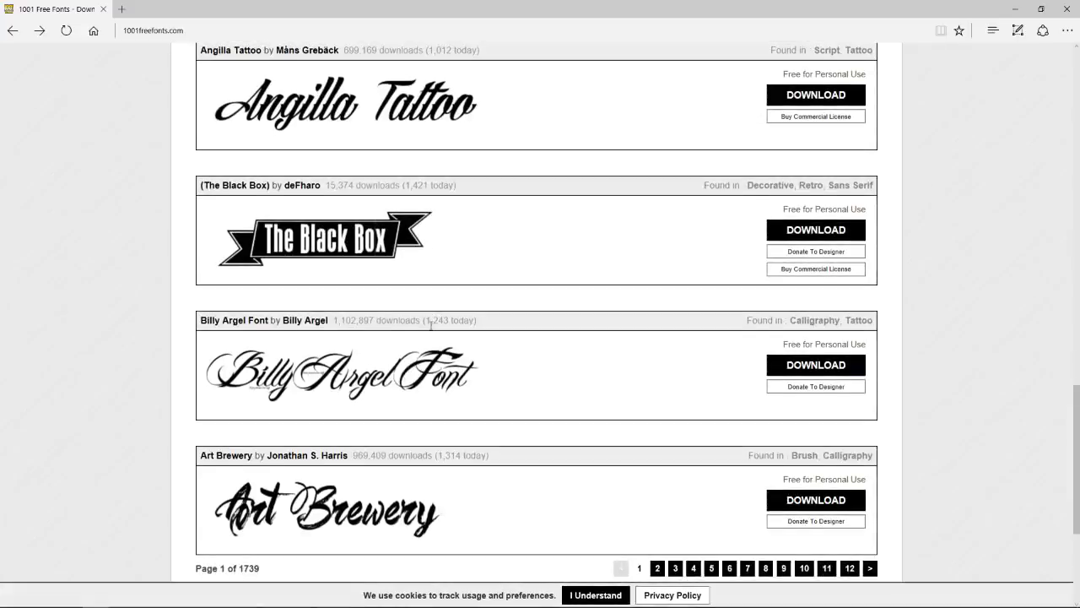
Download the Twiddlestix font from the featured fonts list, save twiddlestix.zip and open the archive.
scroll(431, 330, "down", 2)
scroll(430, 330, "up", 9)
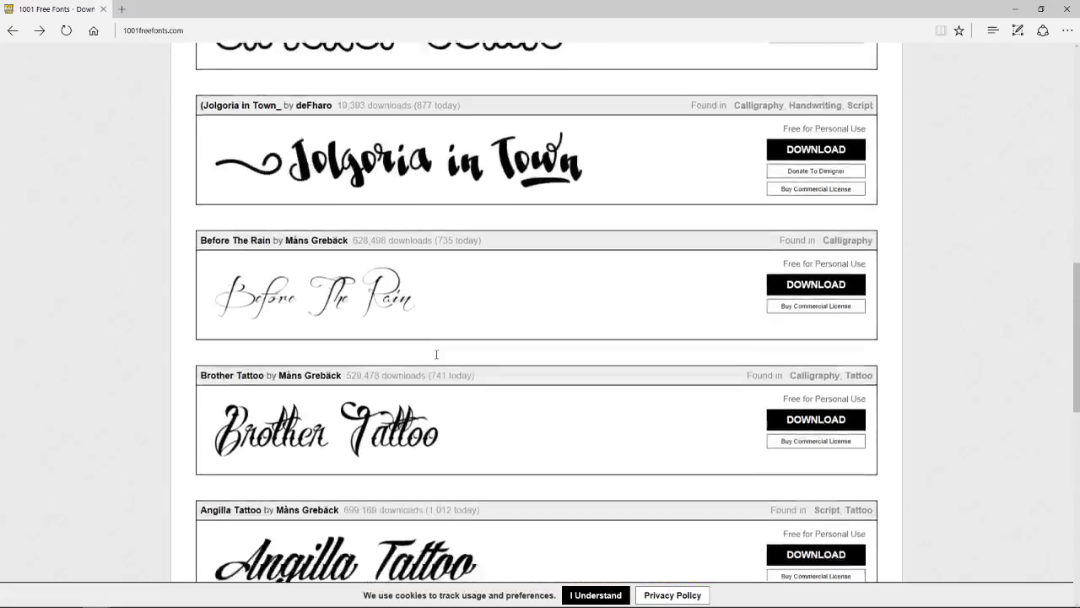
scroll(436, 359, "up", 5)
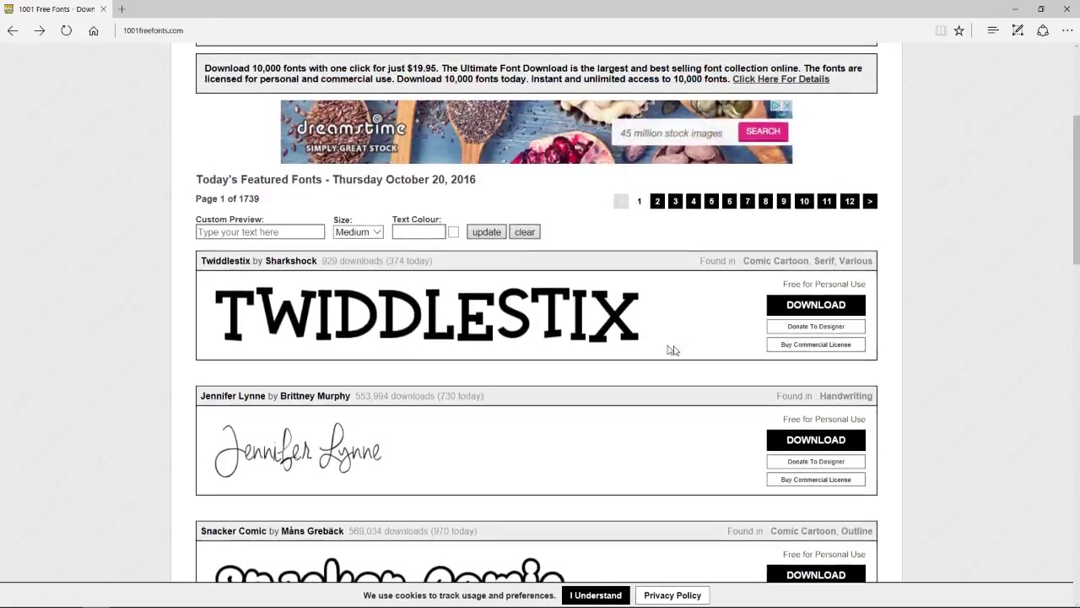
left_click(837, 310)
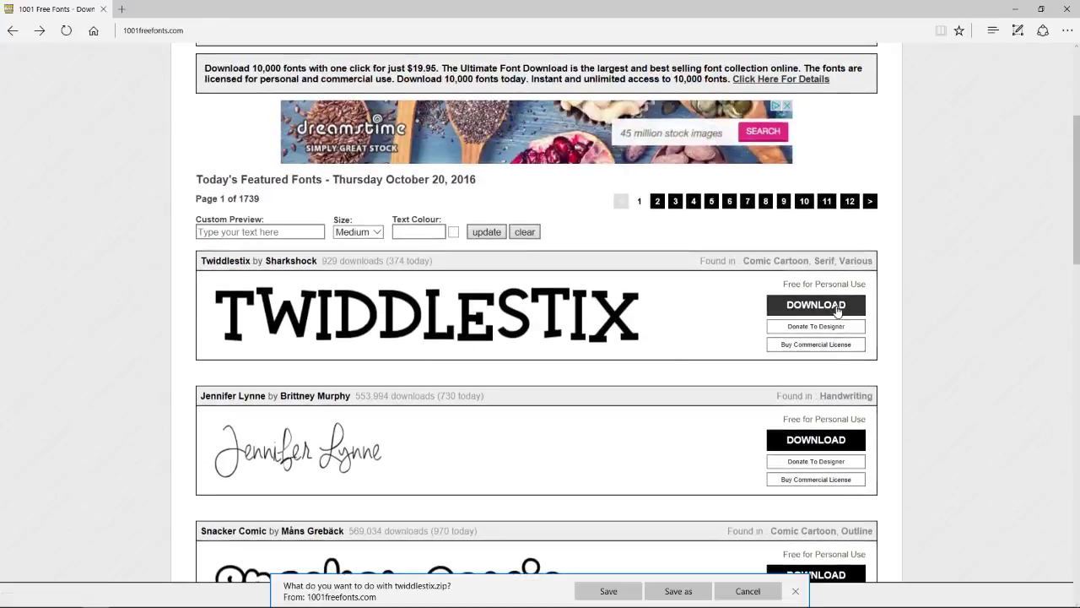
left_click(629, 595)
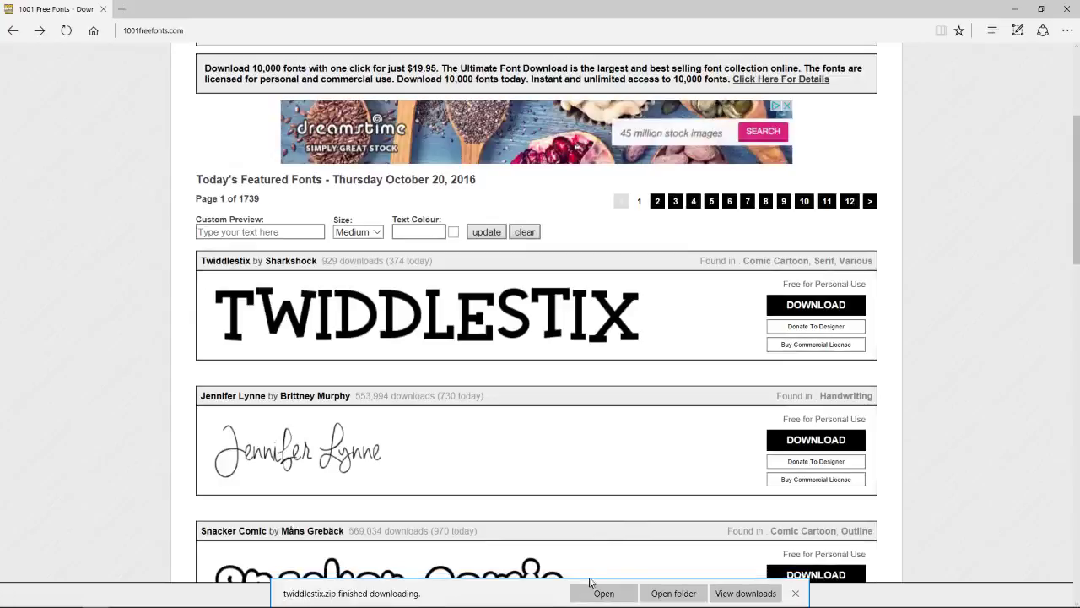
left_click(598, 594)
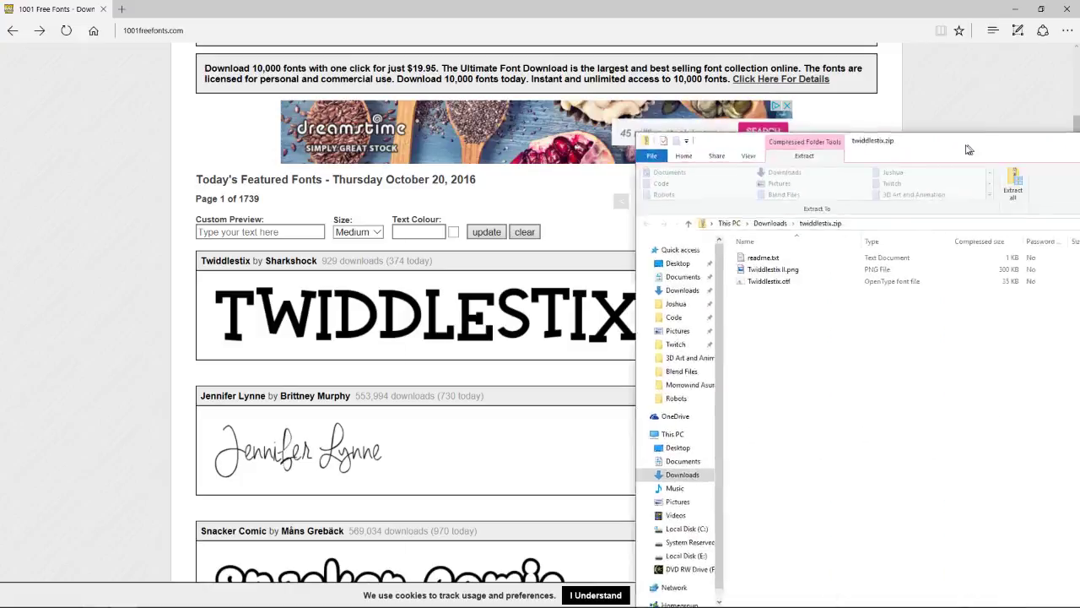
Extract all files of twiddlestix.zip into the twiddlestix folder in Downloads and select Twiddlestix.otf.
left_click_drag(982, 157, 509, 84)
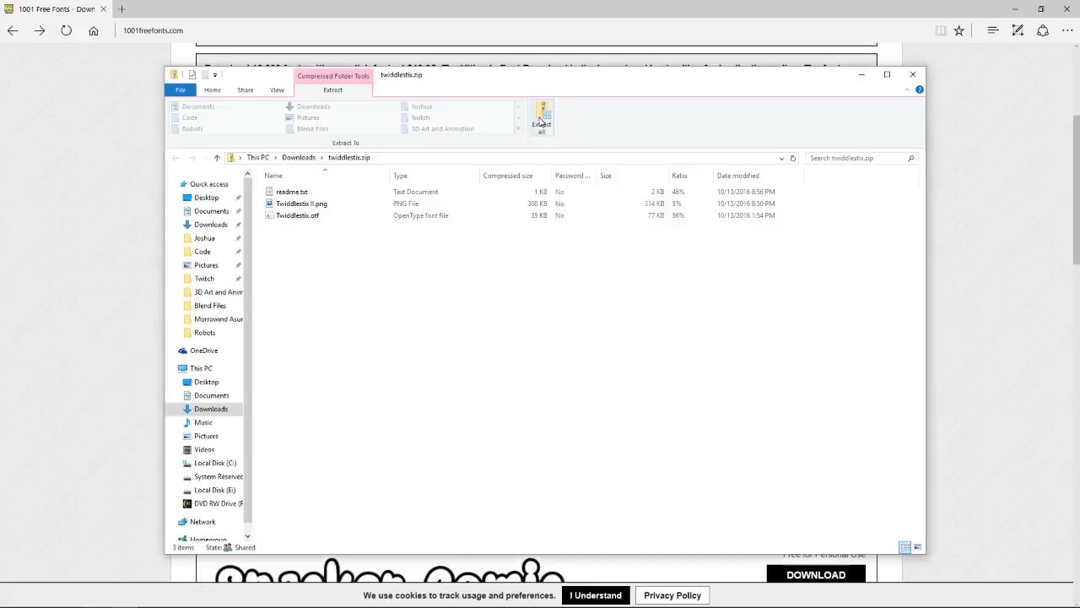
left_click(541, 118)
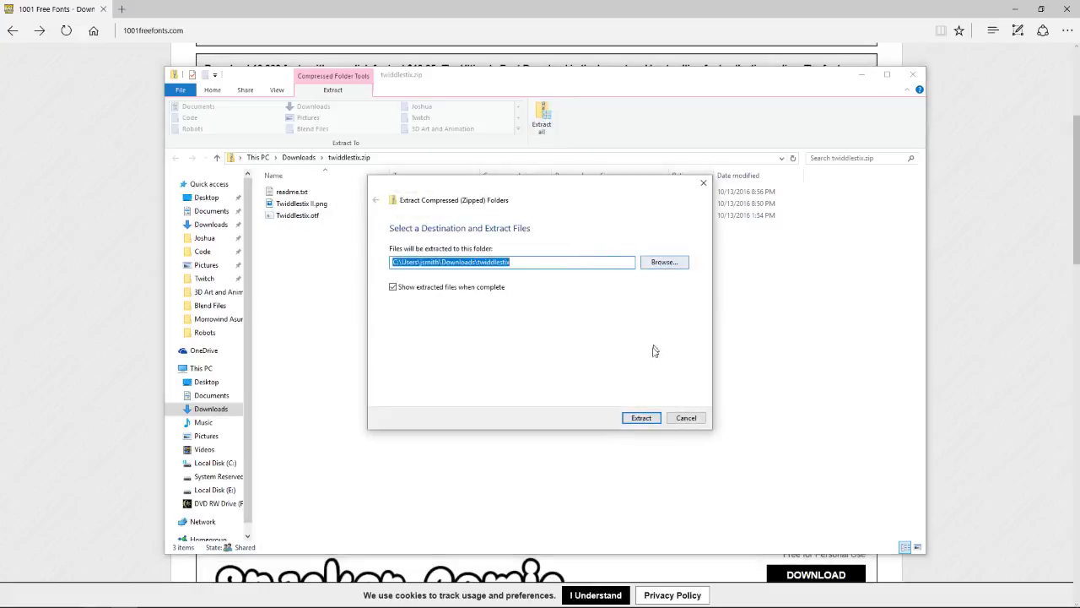
left_click(642, 418)
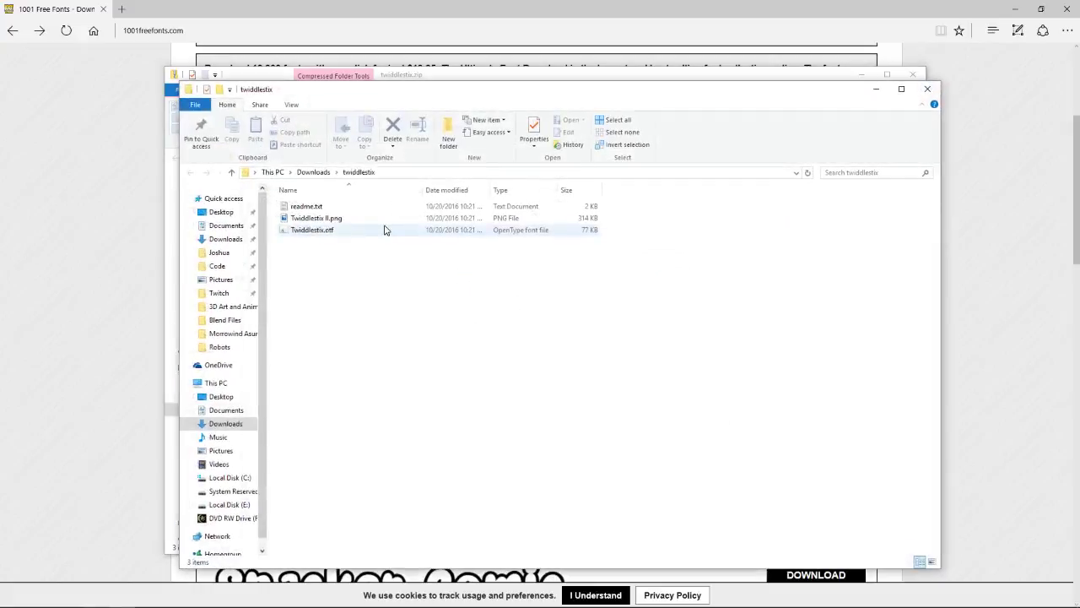
left_click(329, 230)
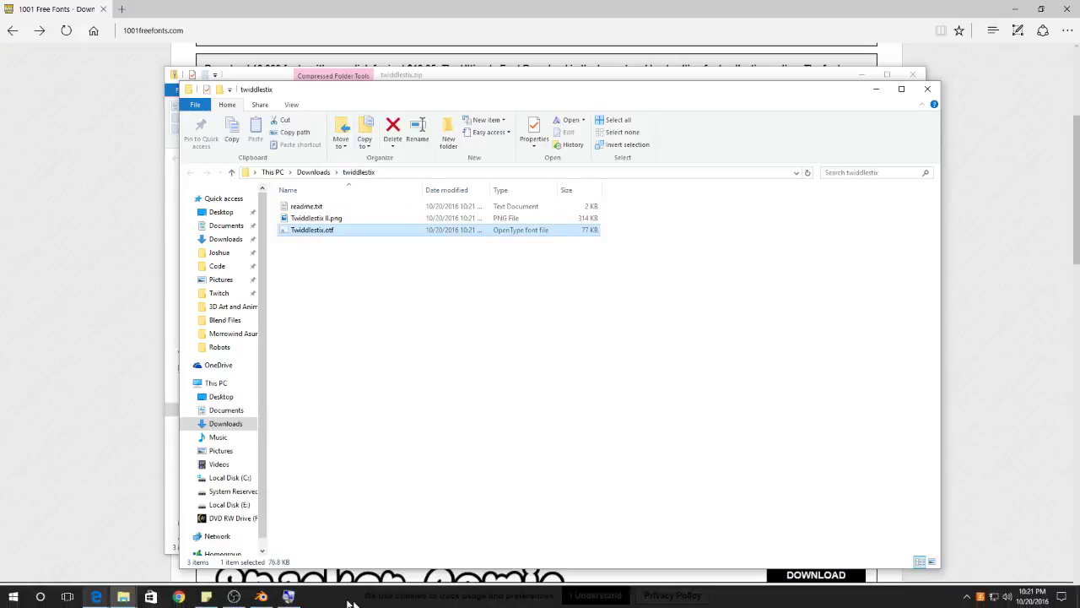
Switch to Blender and load Twiddlestix.otf from Downloads\twiddlestix as the Regular font of the Hello! text.
left_click(262, 596)
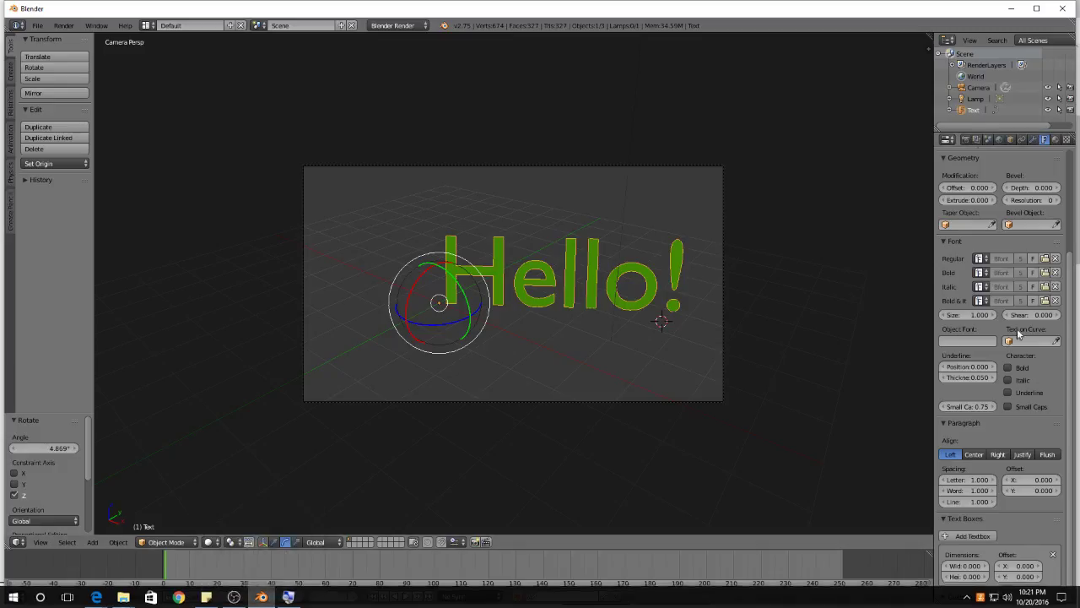
left_click(1045, 259)
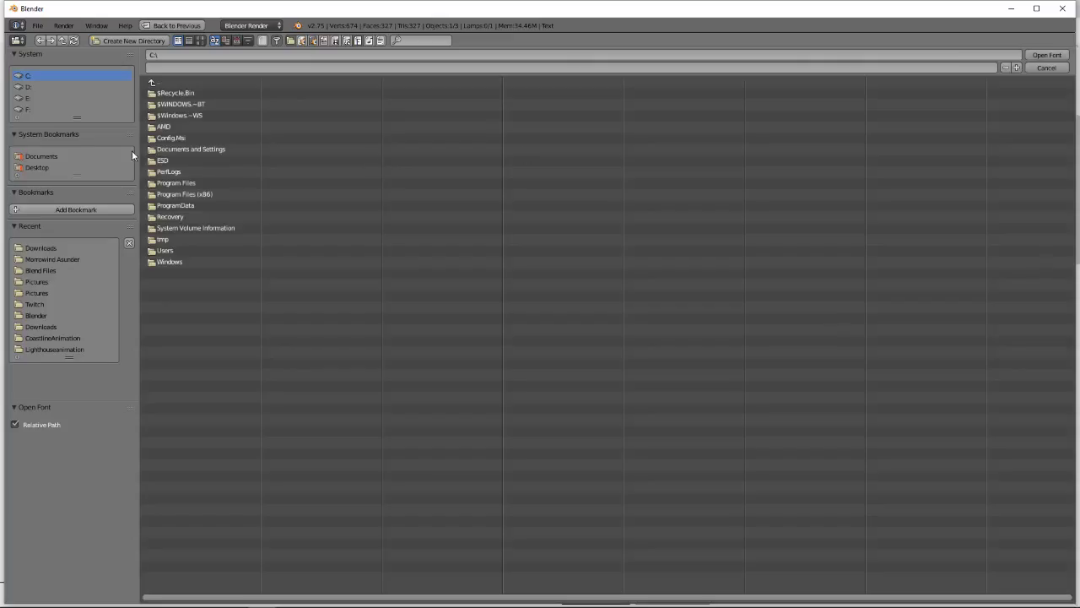
left_click(59, 246)
left_click(176, 104)
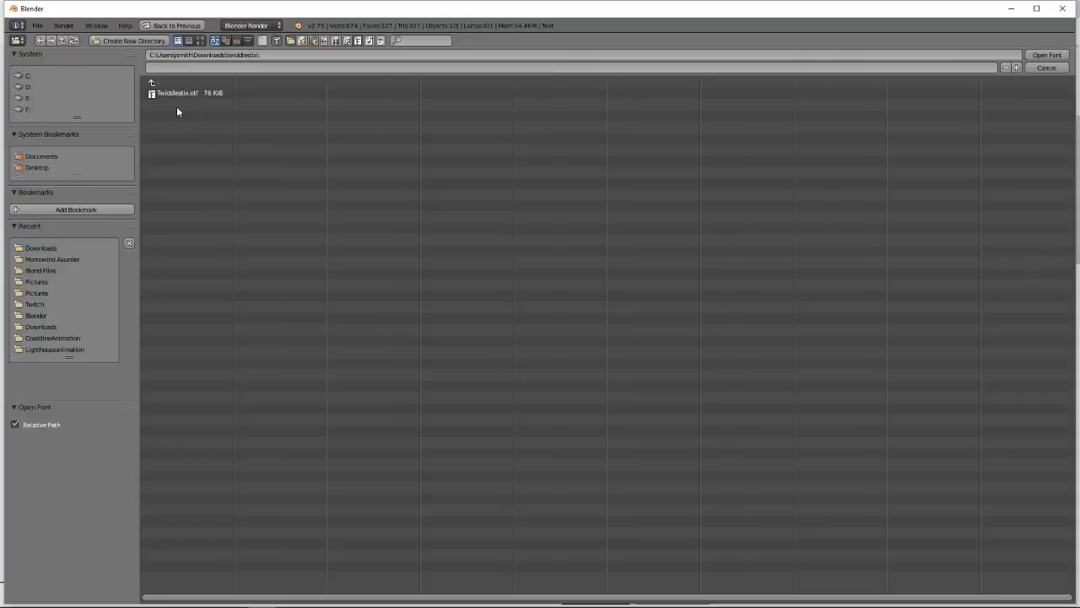
left_click(192, 92)
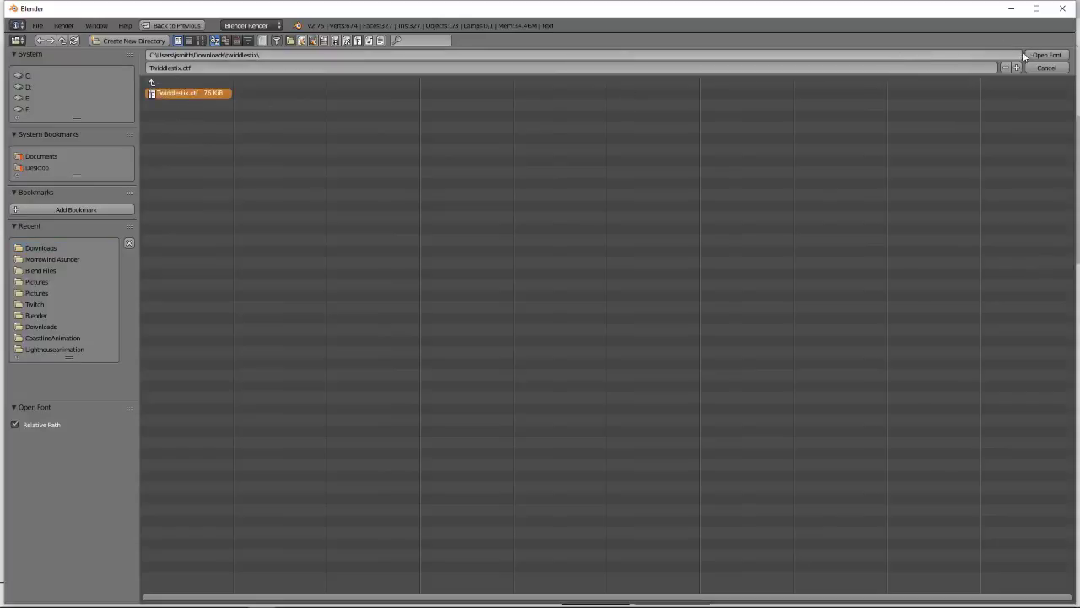
left_click(1047, 54)
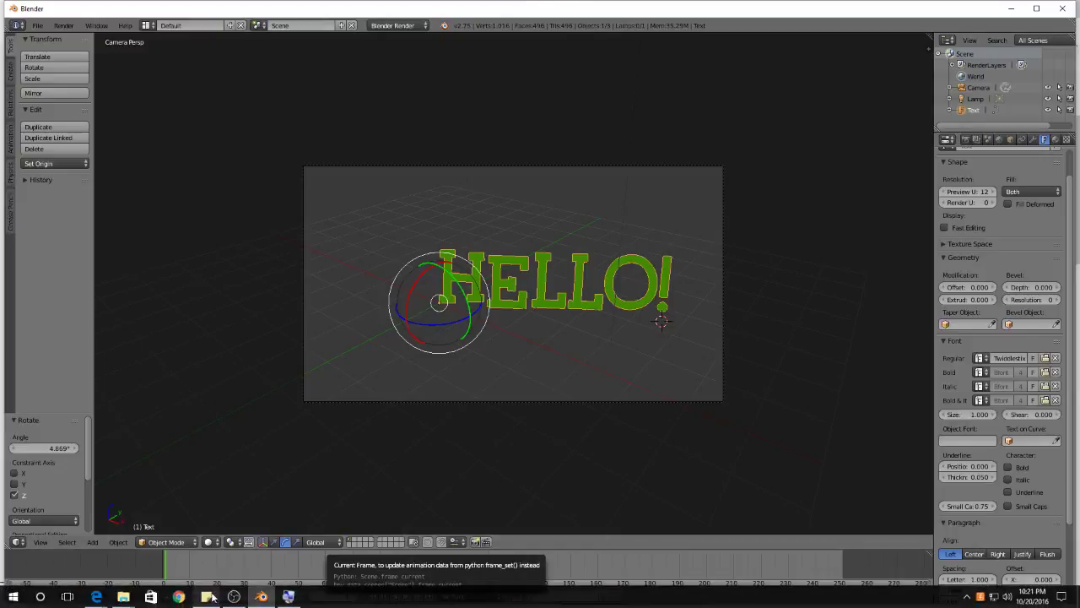
Append ", we can also add open type fonts (otf)" to the 3D Text sticky note and return to Blender.
left_click(291, 598)
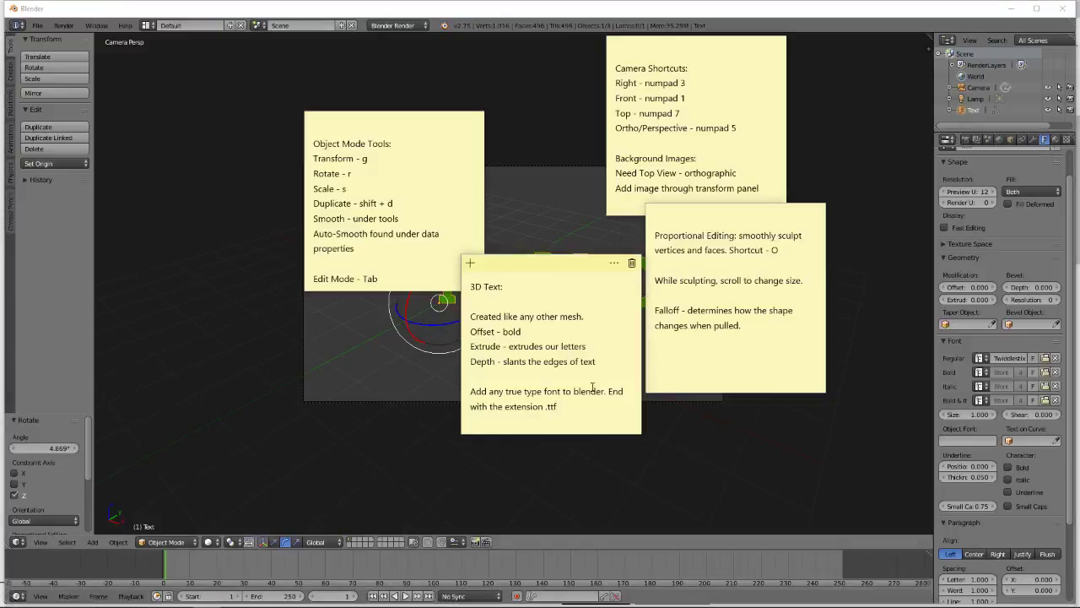
type(", we can also add ope")
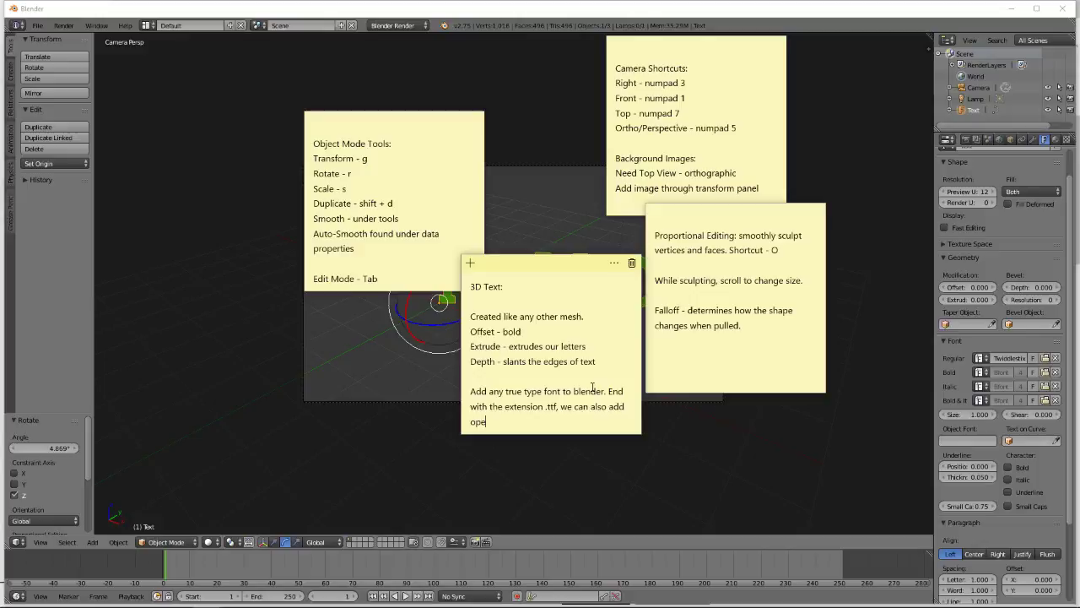
type("n type fonts (otf)")
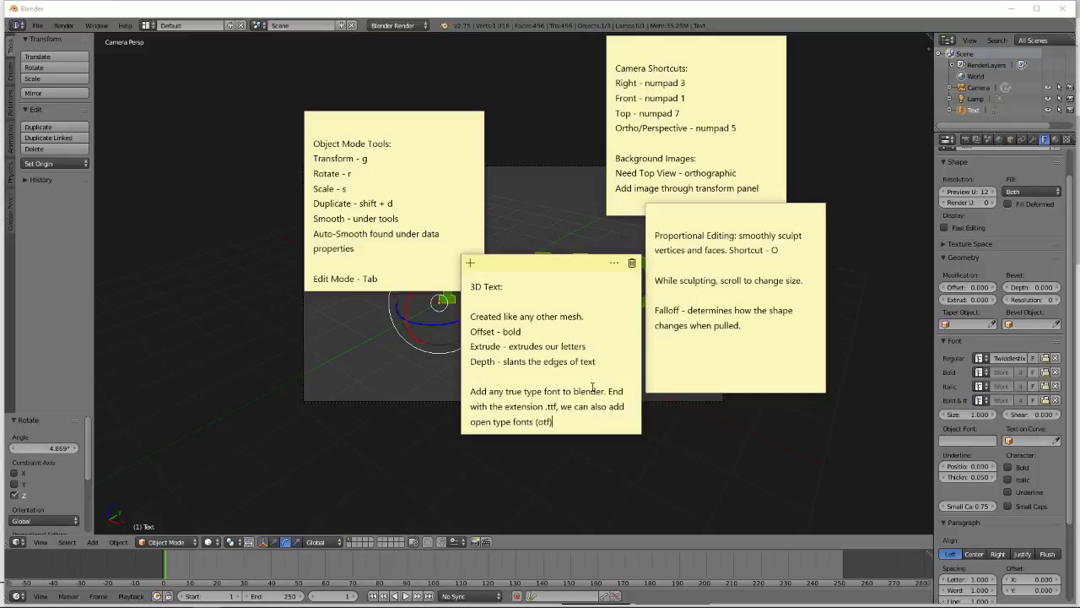
left_click(770, 510)
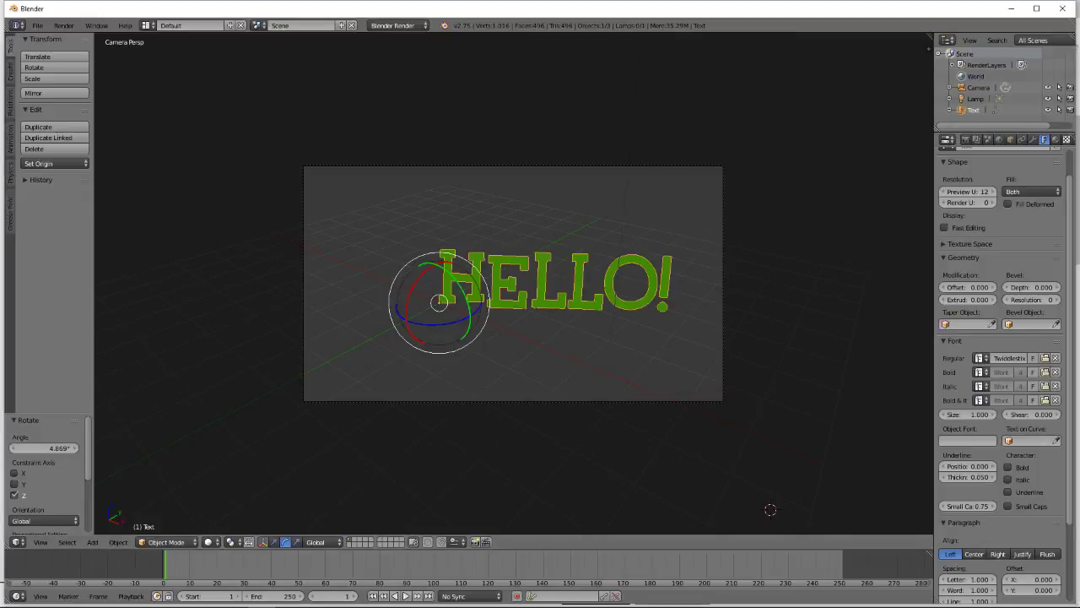
Add a Path curve to the scene below the Hello! text.
left_click(980, 358)
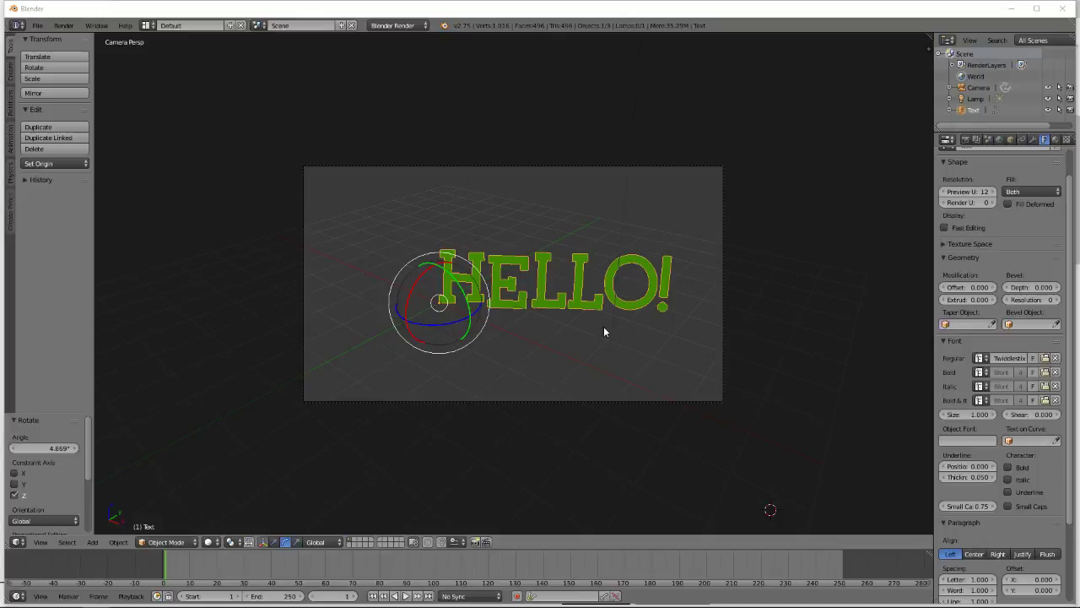
key("shift+a")
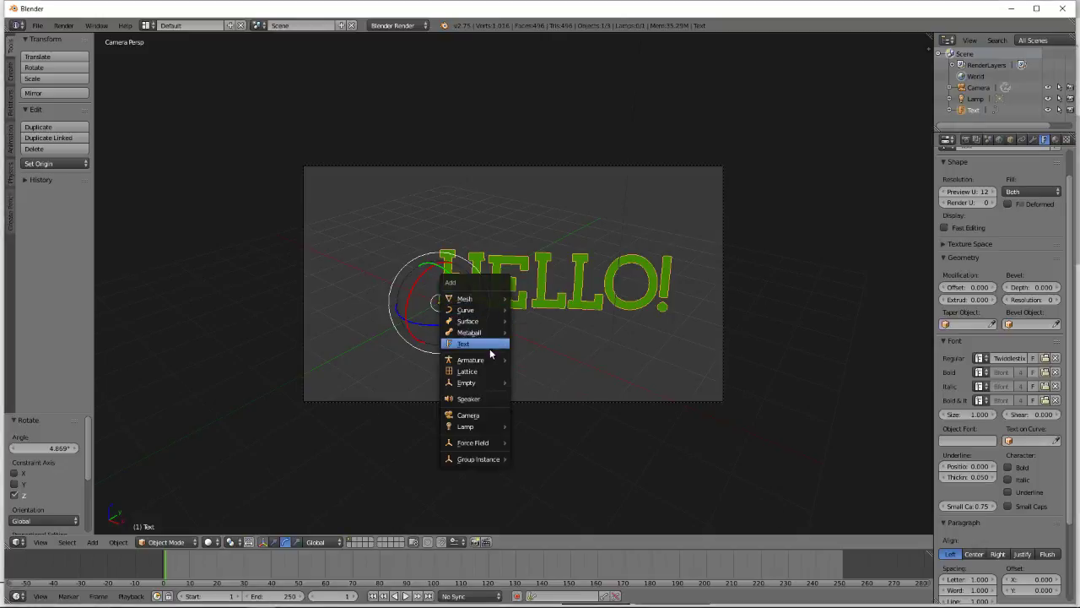
mouse_move(488, 300)
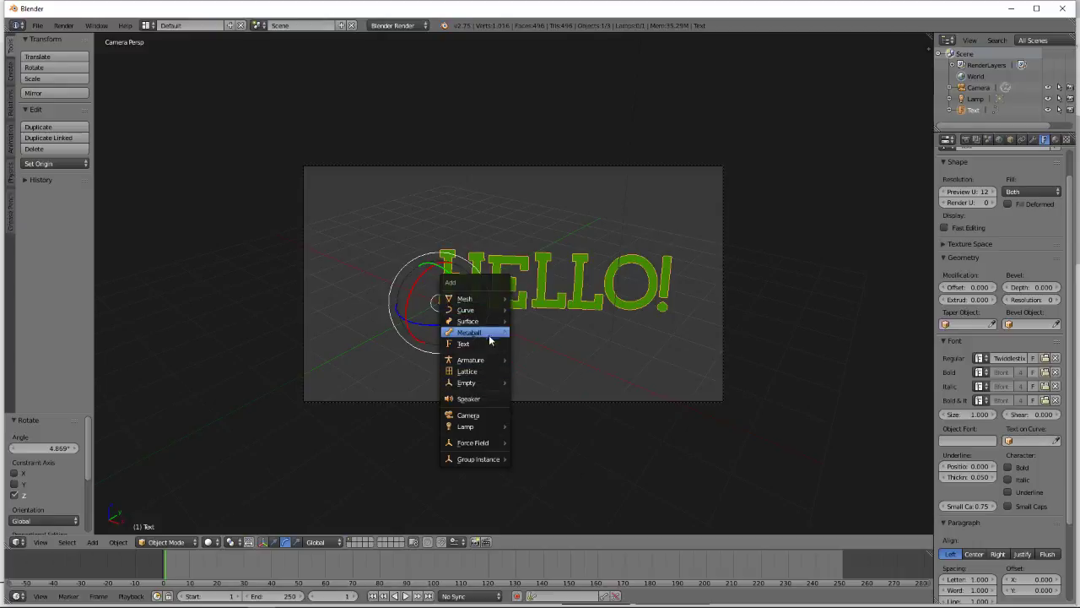
mouse_move(490, 331)
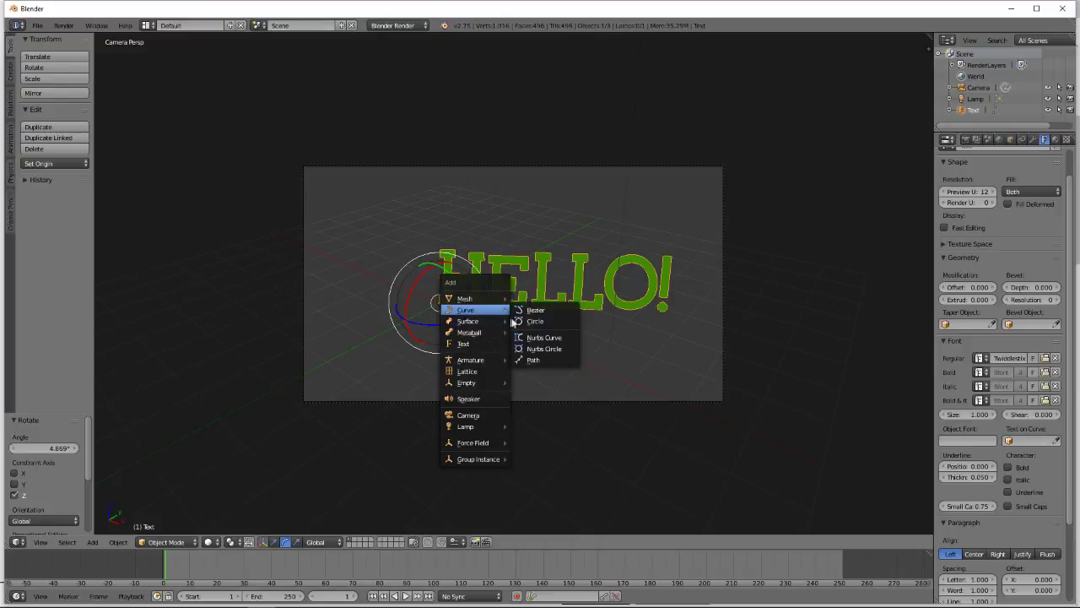
left_click(540, 360)
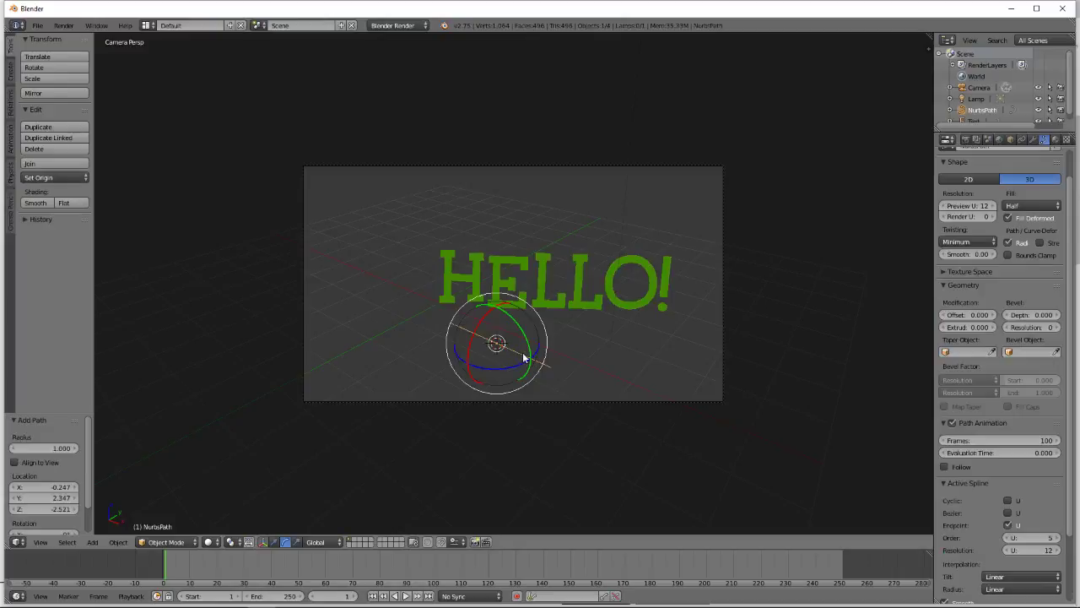
In Edit Mode, move the path's right end point downward and its left end point down and outward.
key("Tab")
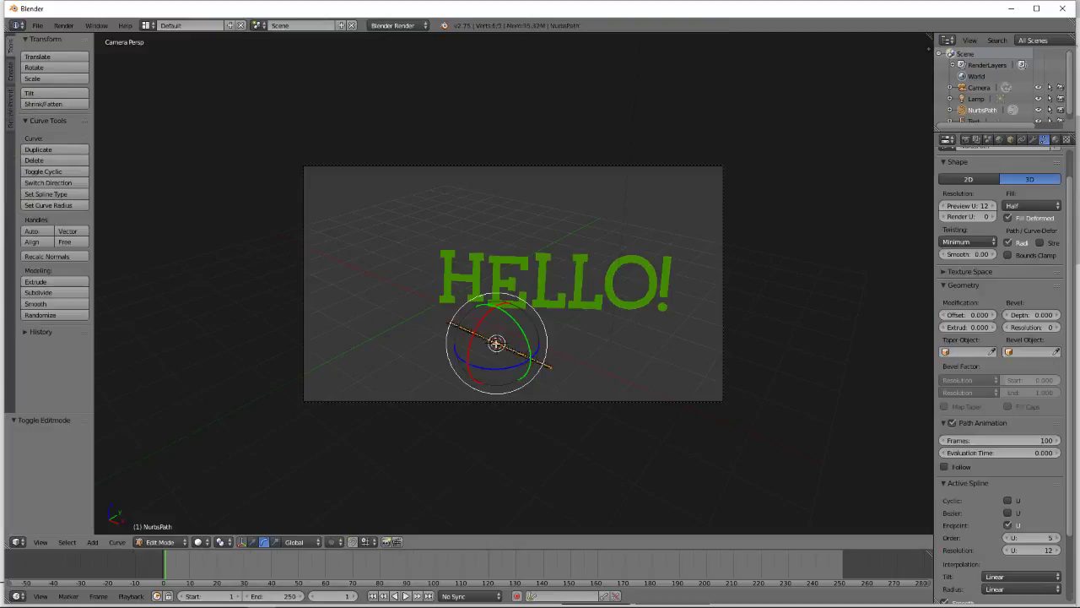
right_click(549, 366)
key("g")
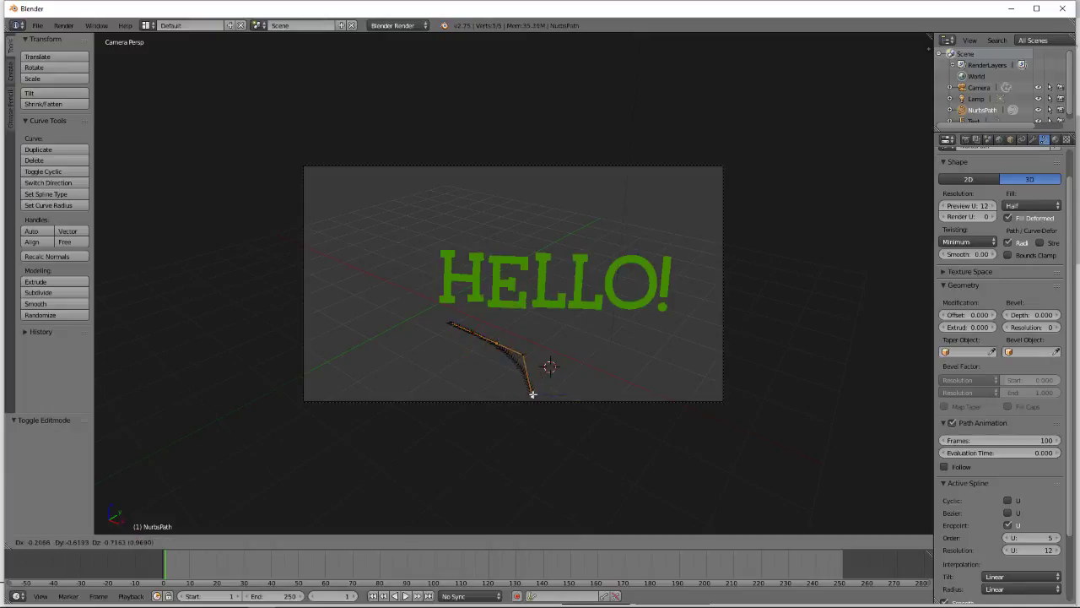
left_click(549, 368)
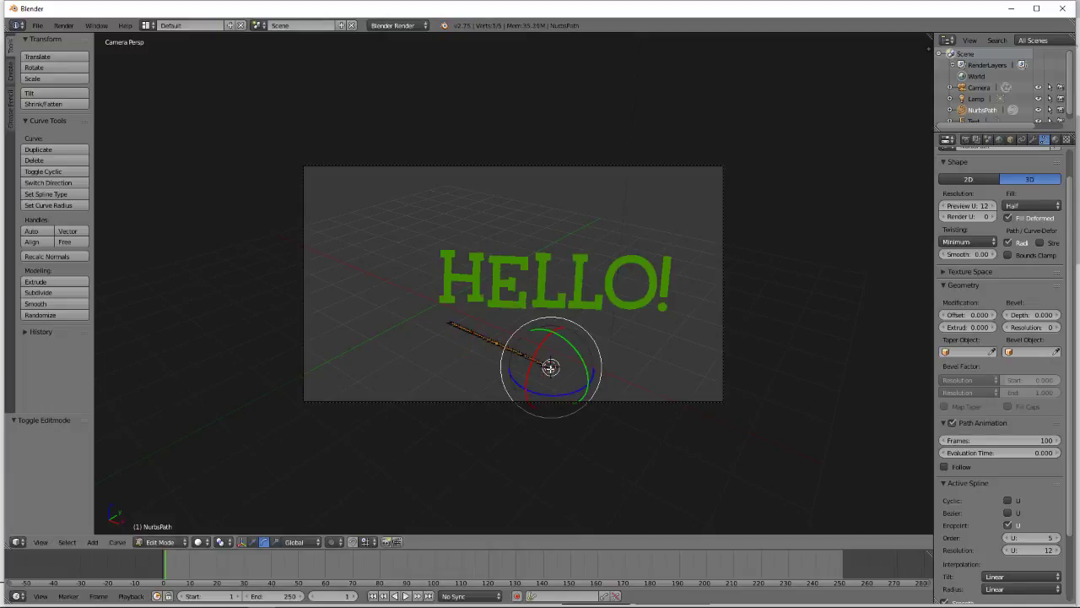
key("g")
left_click(548, 393)
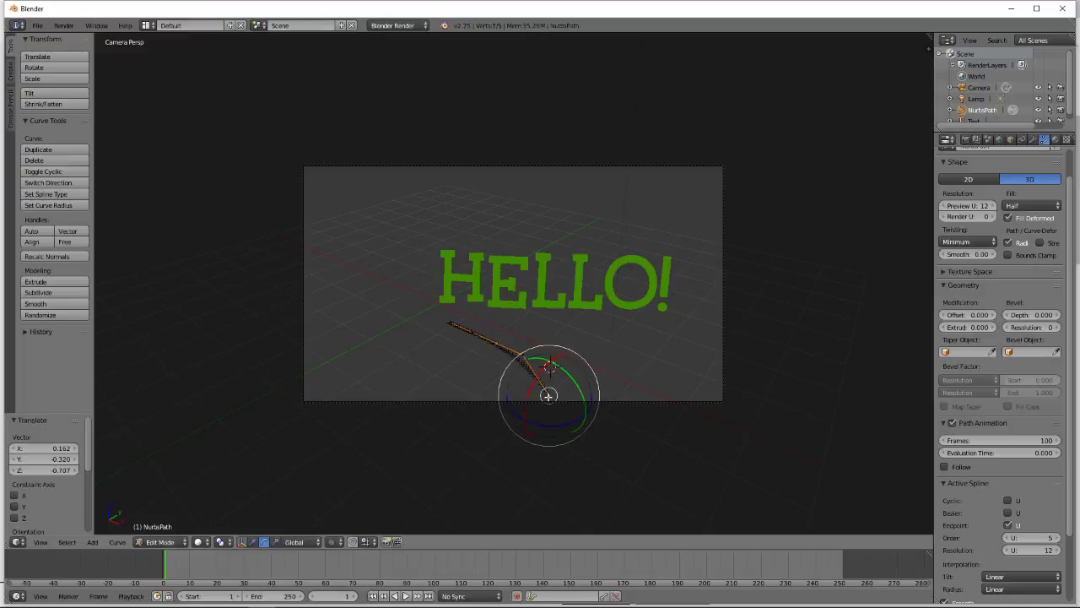
right_click(449, 324)
key("g")
left_click(419, 351)
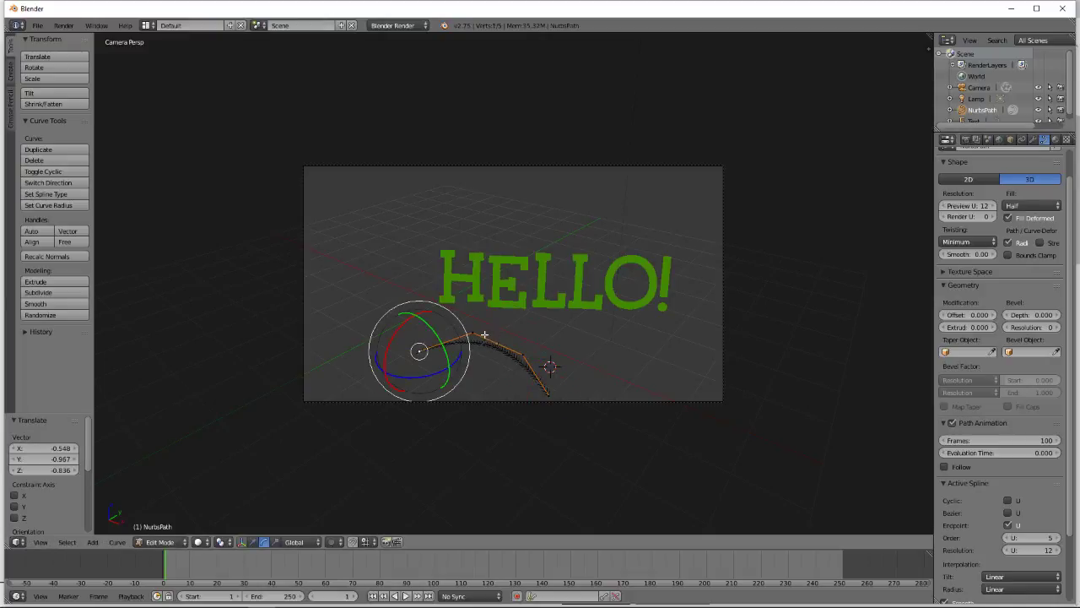
Raise the path's two inner control points next to the ends and spread them outward to form an arch.
key("g")
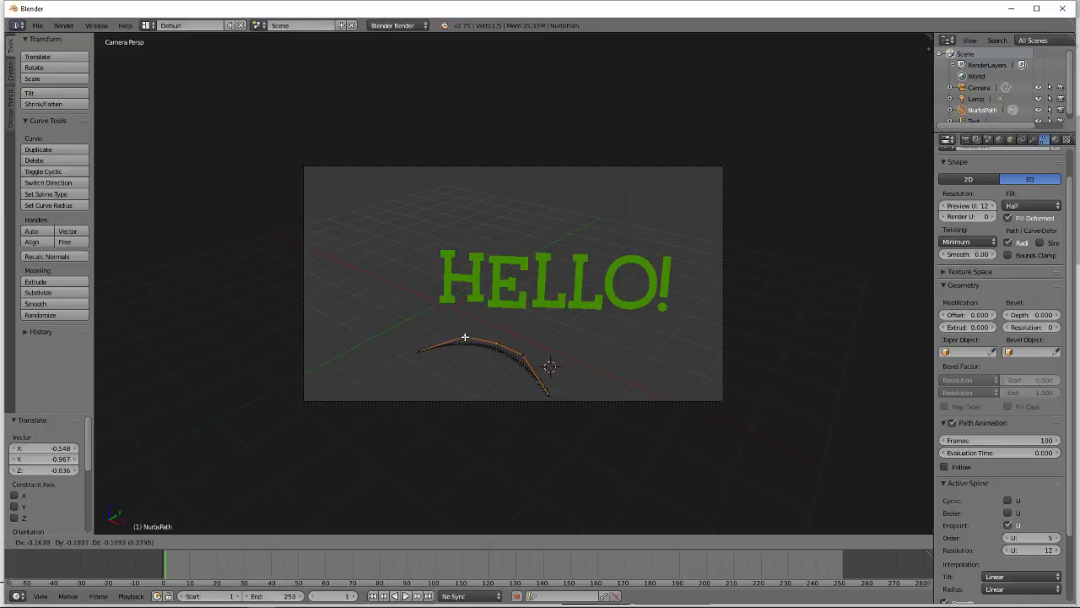
left_click(453, 313)
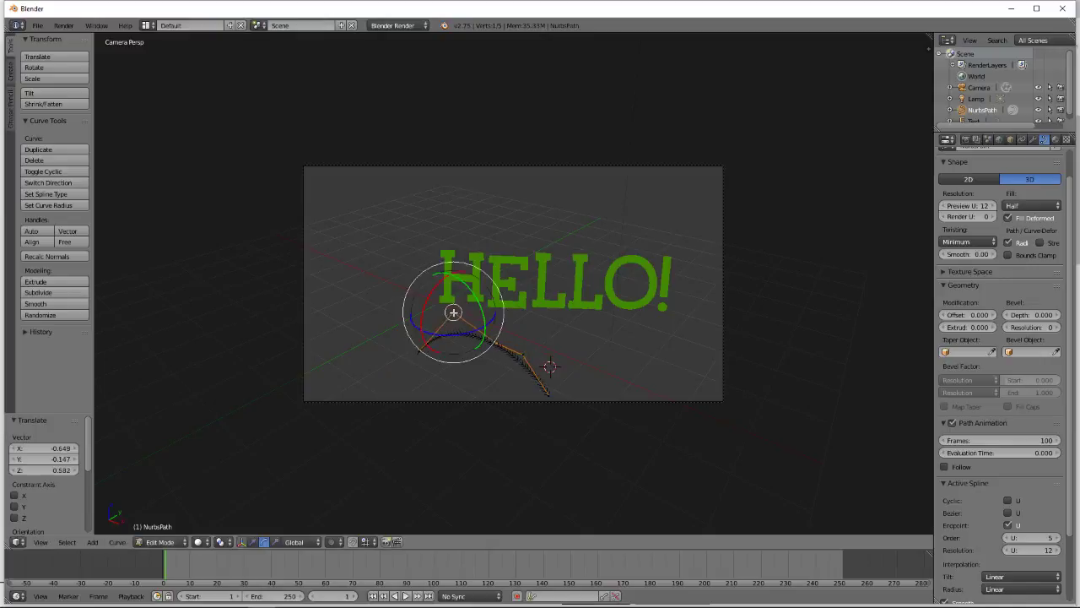
right_click(524, 354)
key("g")
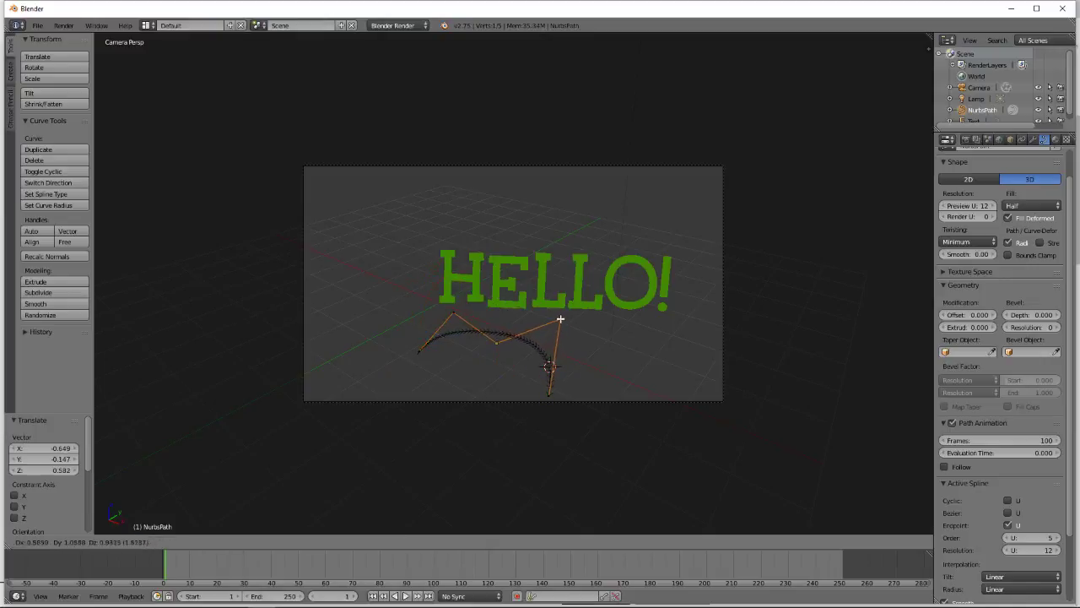
left_click(561, 319)
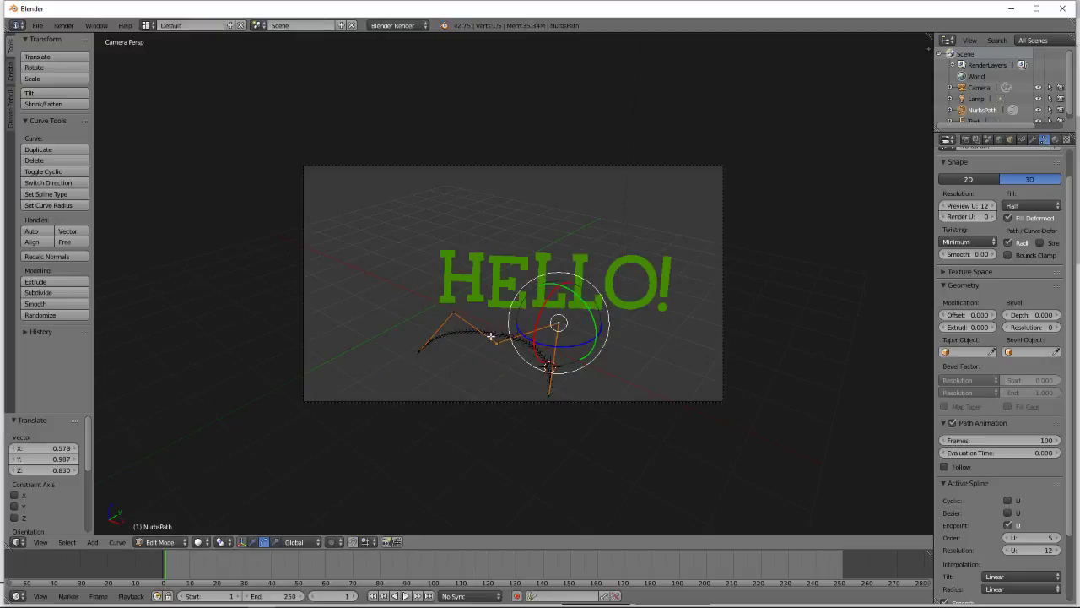
Return to Object Mode and move the arched path by about X 0.55, Y 0.70, Z 0.42, closer beneath the text.
key("Tab")
key("g")
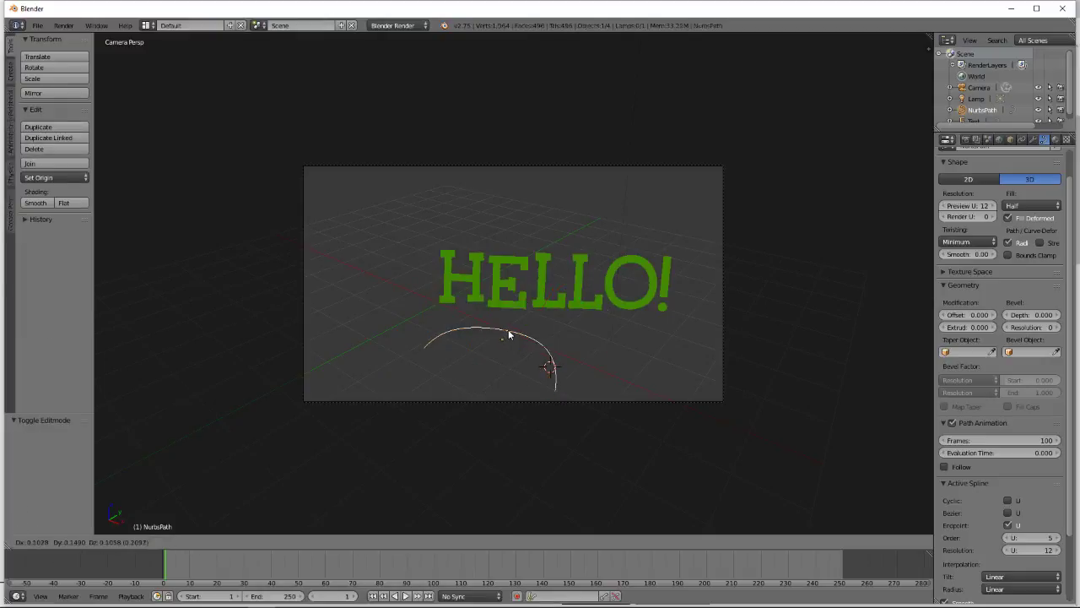
left_click(530, 318)
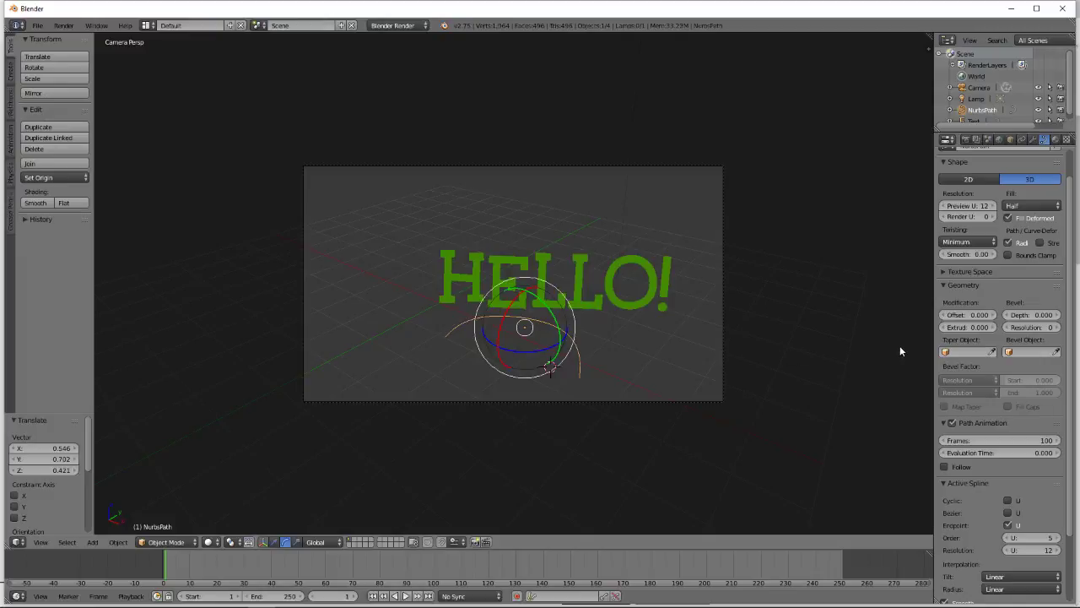
Select the Hello! text and set its Text on Curve object to NurbsPath.
right_click(579, 290)
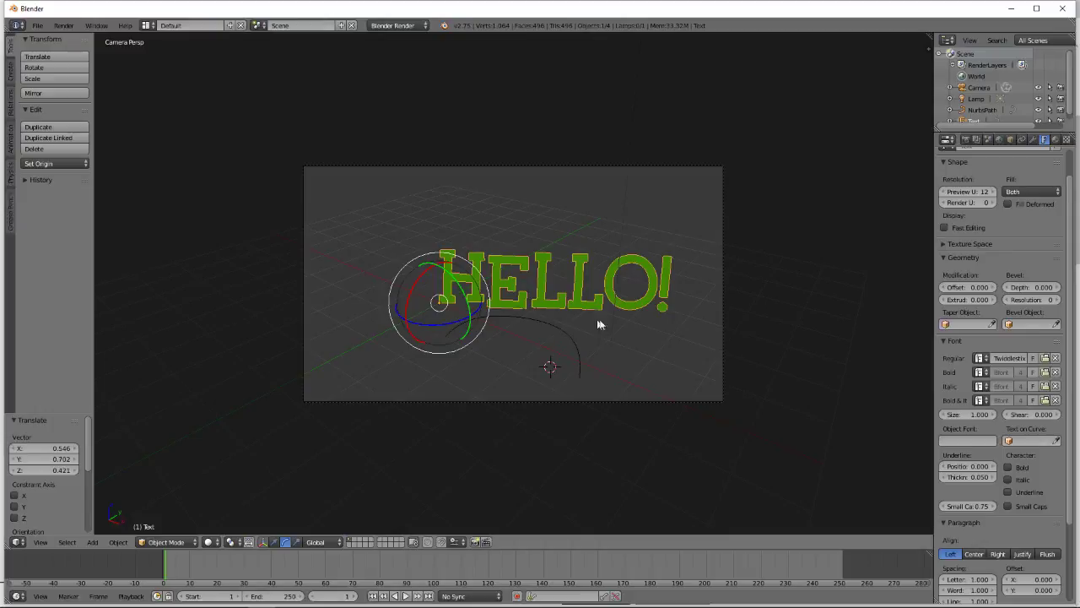
scroll(1006, 416, "down", 4)
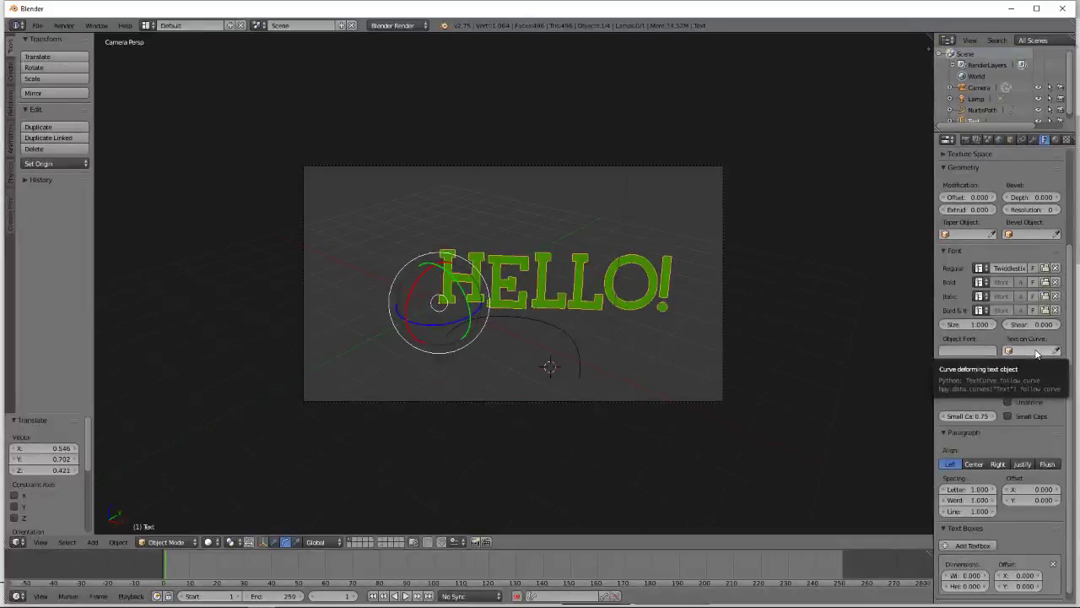
left_click(1038, 352)
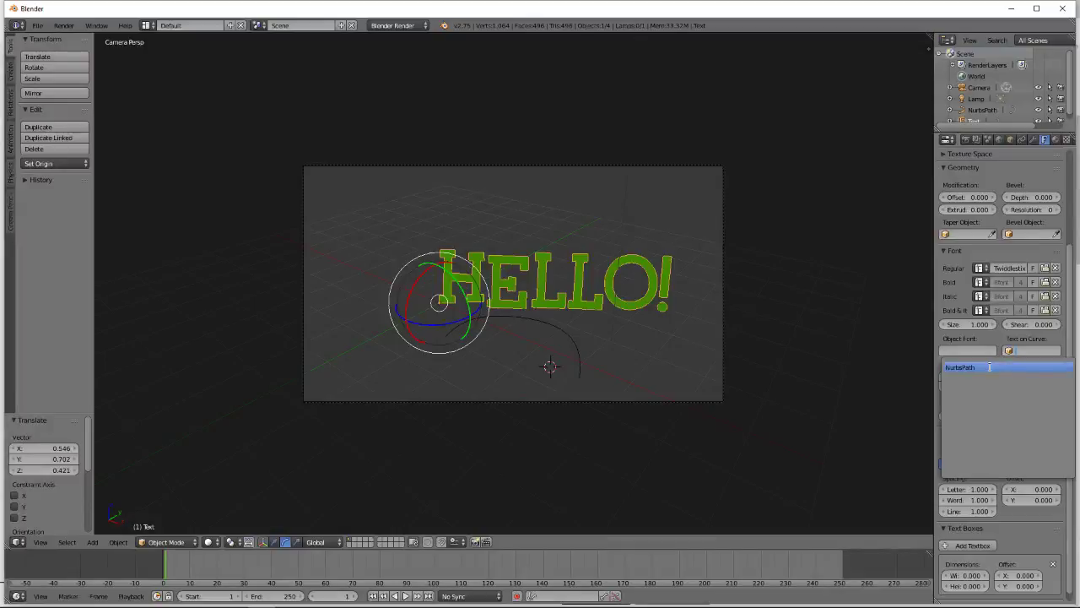
left_click(962, 367)
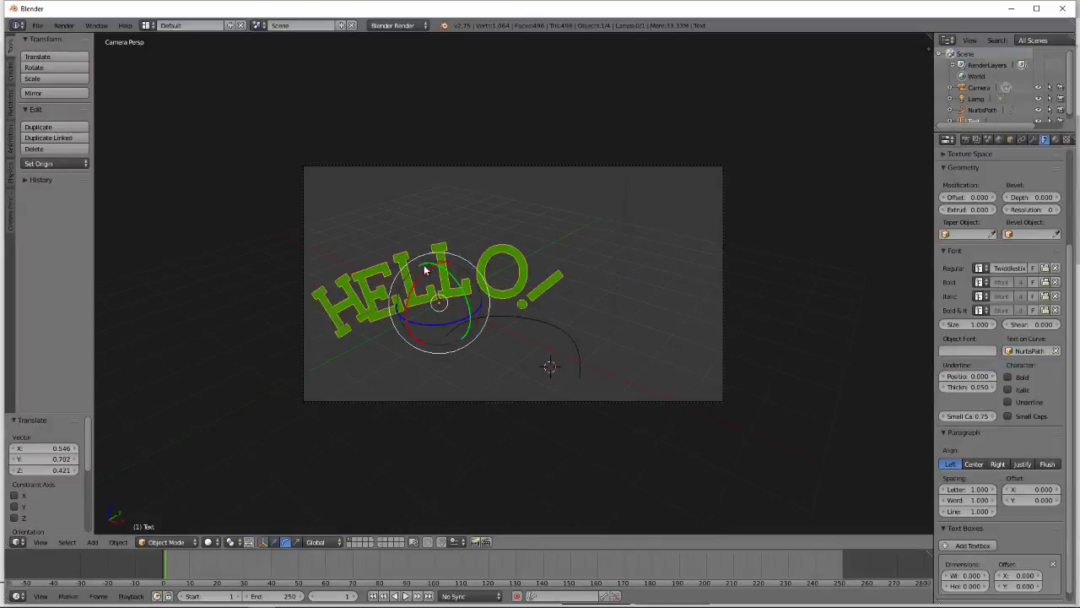